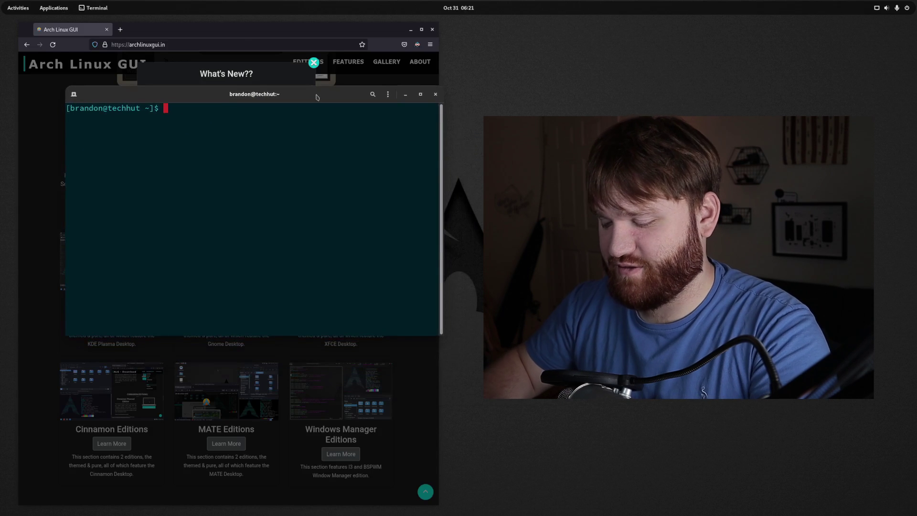
Run neofetch to show Arch Linux with GNOME 40.5, then reposition and enlarge the terminal window
{"action": "type", "text": "neo"}
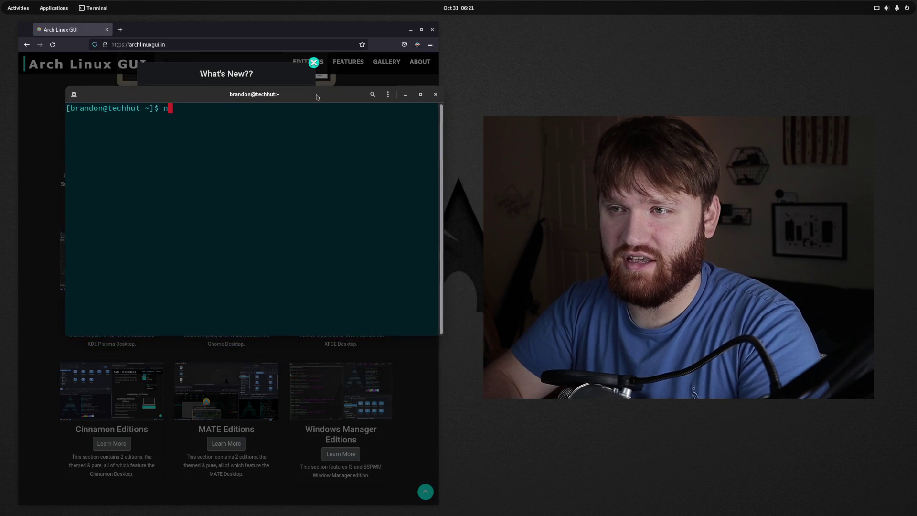
{"action": "type", "text": "fetch"}
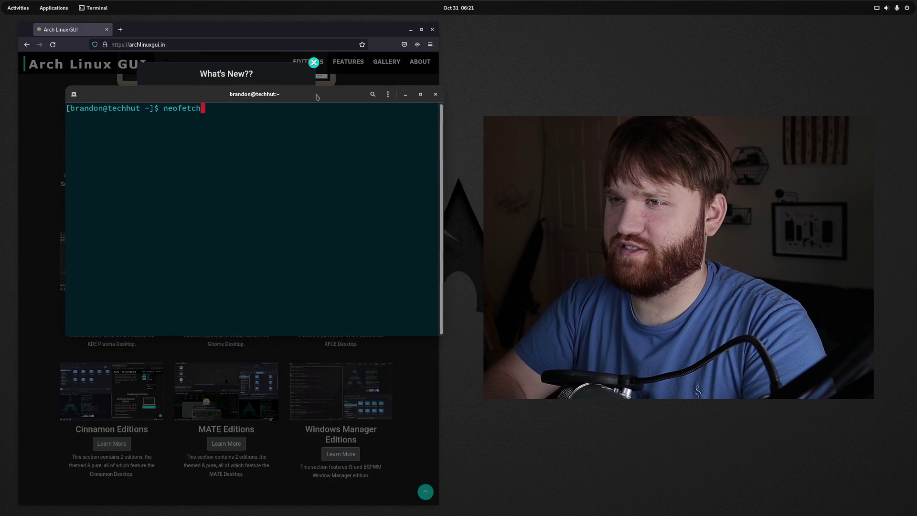
{"action": "key", "text": "Return"}
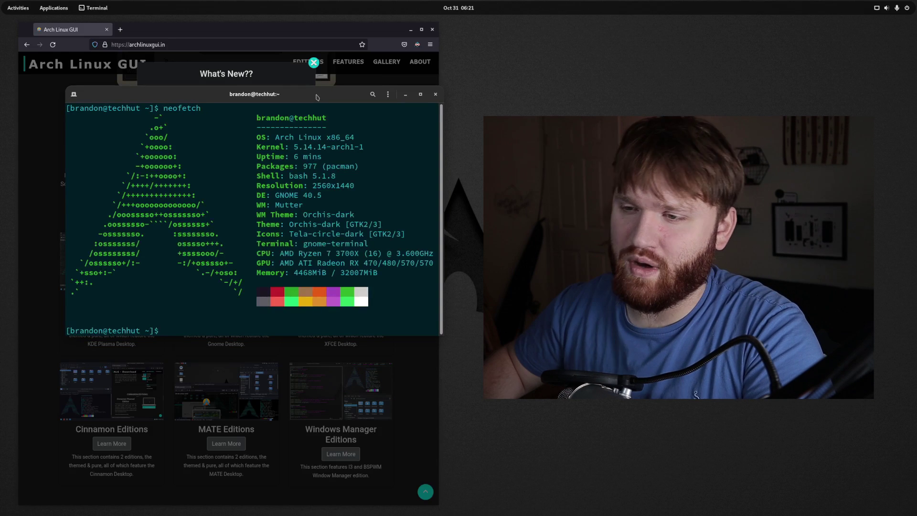
{"action": "left_click_drag", "start_coordinate": [316, 97], "coordinate": [295, 93]}
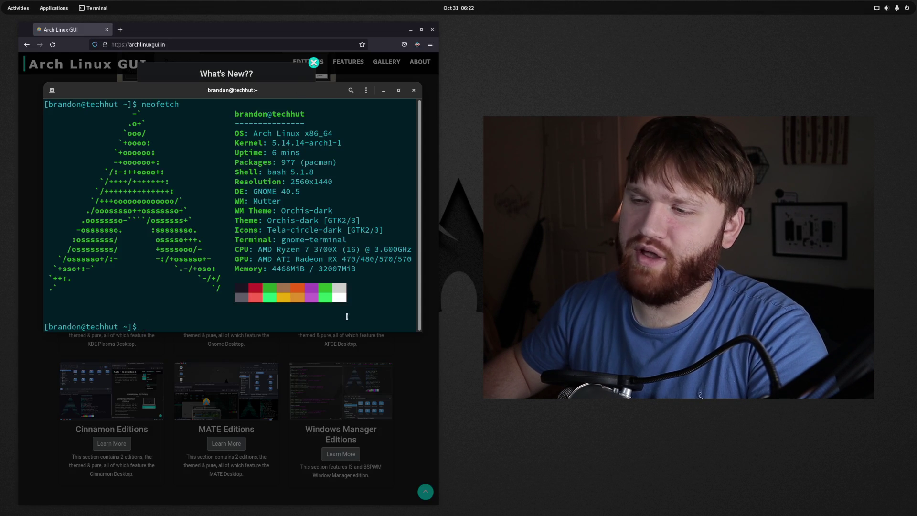
{"action": "left_click_drag", "start_coordinate": [239, 333], "coordinate": [240, 370]}
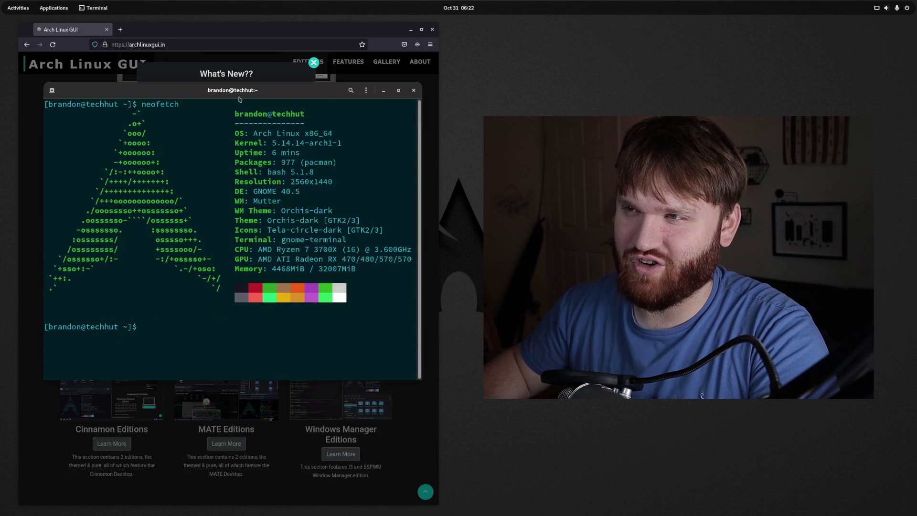
{"action": "left_click_drag", "start_coordinate": [240, 98], "coordinate": [230, 78]}
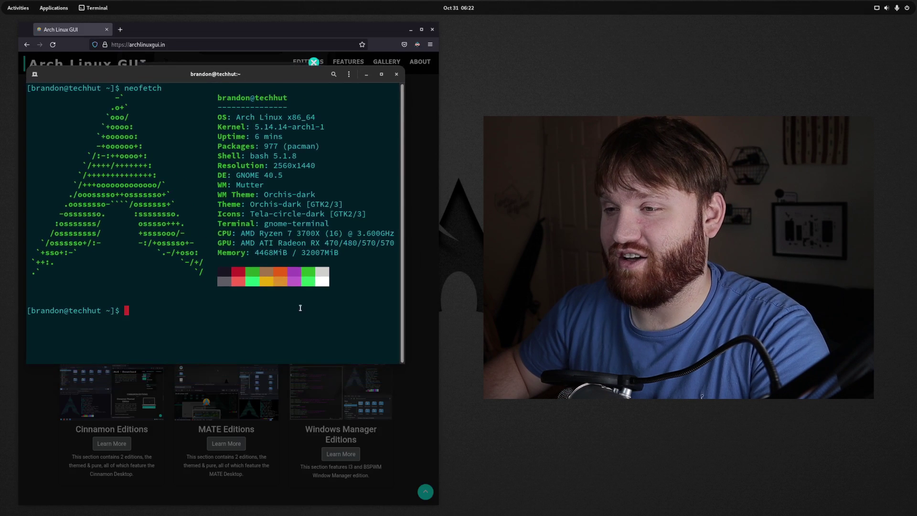
{"action": "left_click", "coordinate": [396, 74]}
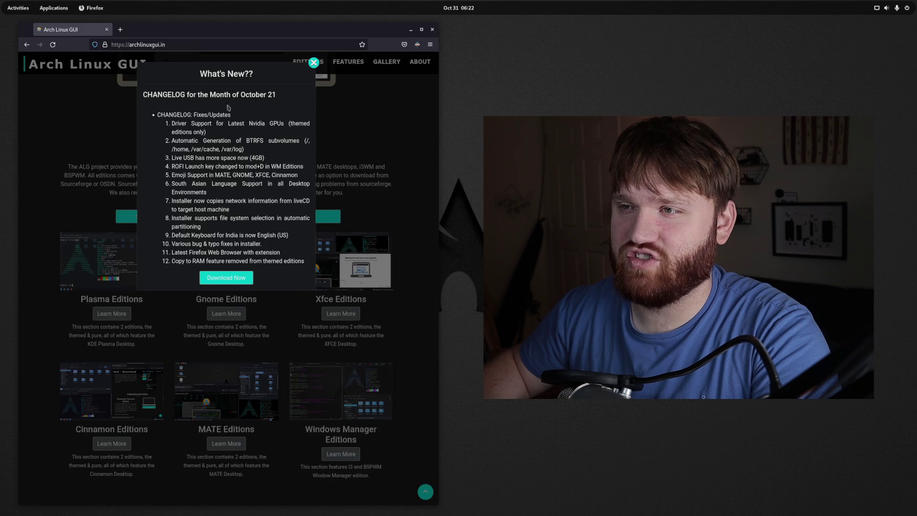
{"action": "mouse_move", "coordinate": [282, 96]}
{"action": "left_mouse_down"}
{"action": "mouse_move", "coordinate": [208, 96]}
{"action": "mouse_move", "coordinate": [278, 96]}
{"action": "left_mouse_up"}
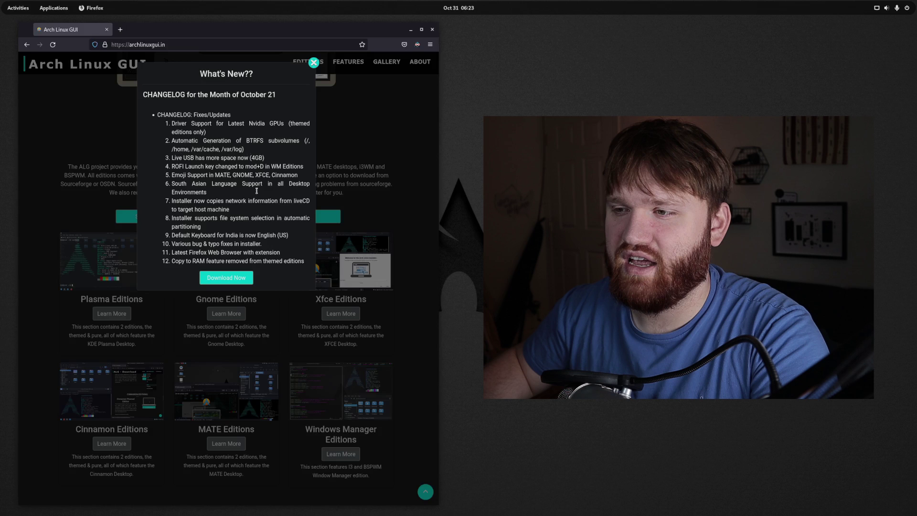
{"action": "left_click_drag", "start_coordinate": [301, 261], "coordinate": [210, 157]}
{"action": "left_click", "coordinate": [218, 201]}
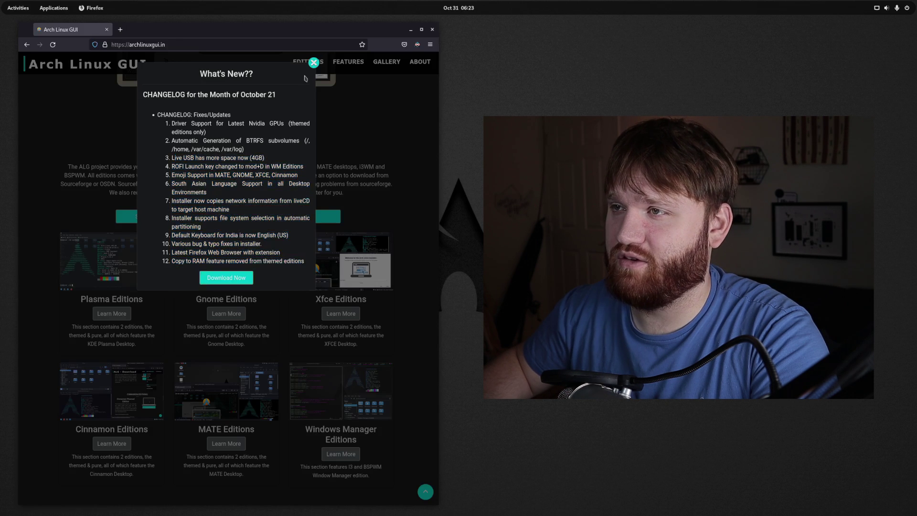
Close the What's New changelog and scroll through Features, Gallery and About Us, back up to Download
{"action": "left_click", "coordinate": [313, 63]}
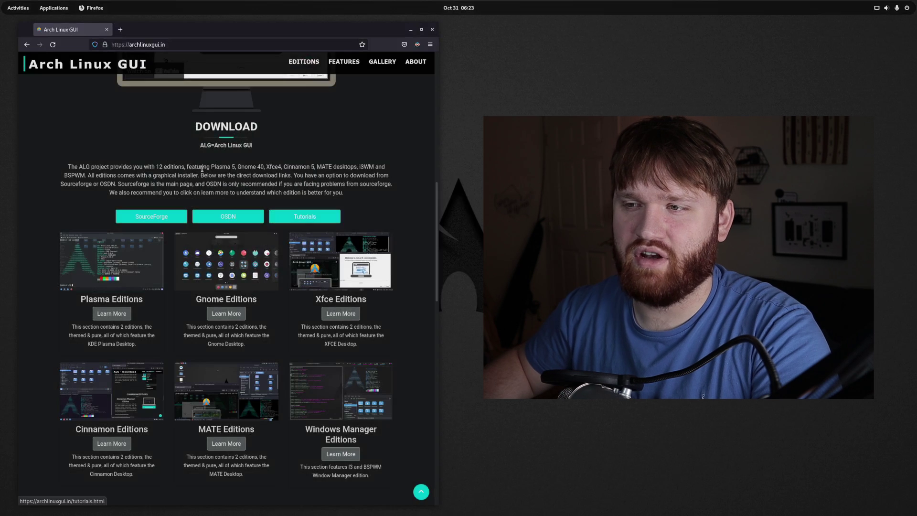
{"action": "scroll", "coordinate": [217, 217], "scroll_direction": "down", "scroll_amount": 3}
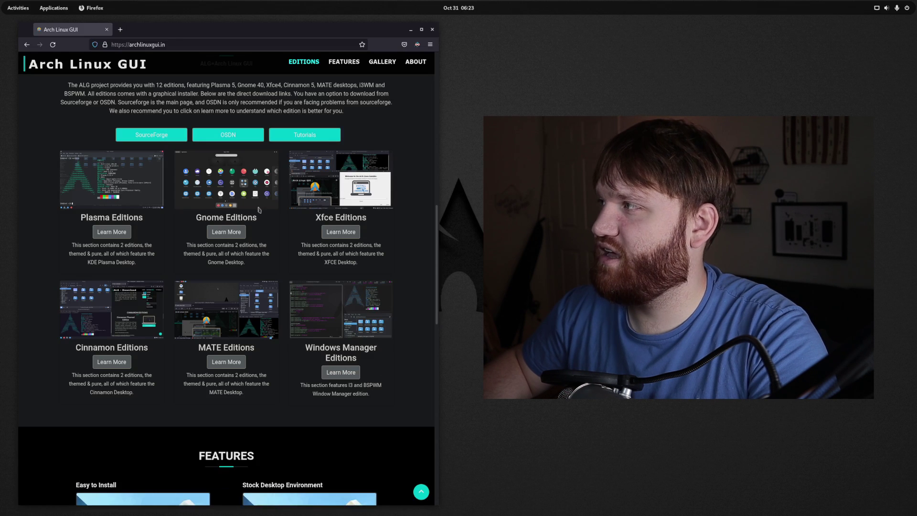
{"action": "scroll", "coordinate": [286, 199], "scroll_direction": "down", "scroll_amount": 5}
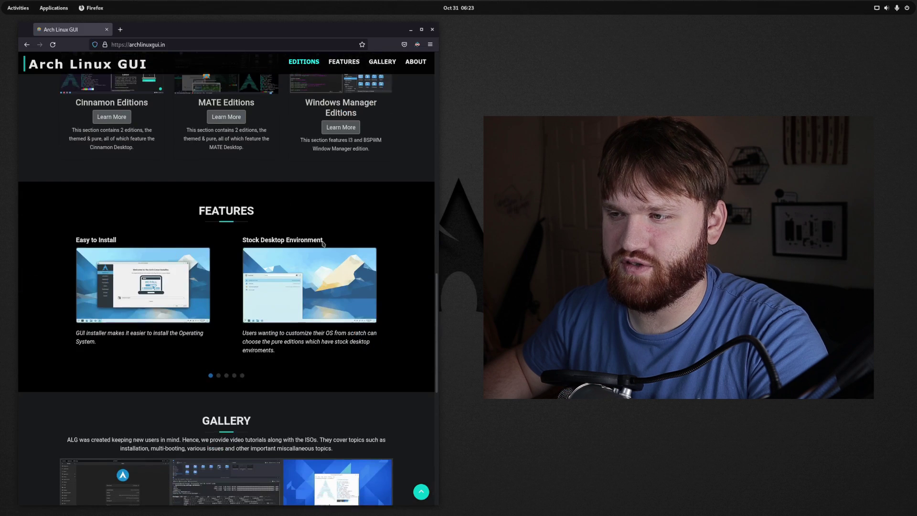
{"action": "scroll", "coordinate": [315, 241], "scroll_direction": "down", "scroll_amount": 4}
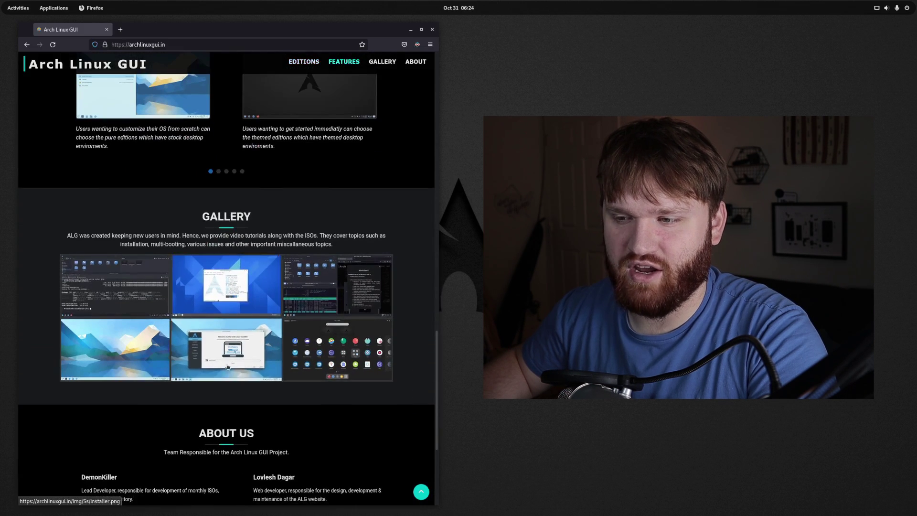
{"action": "scroll", "coordinate": [330, 341], "scroll_direction": "down", "scroll_amount": 3}
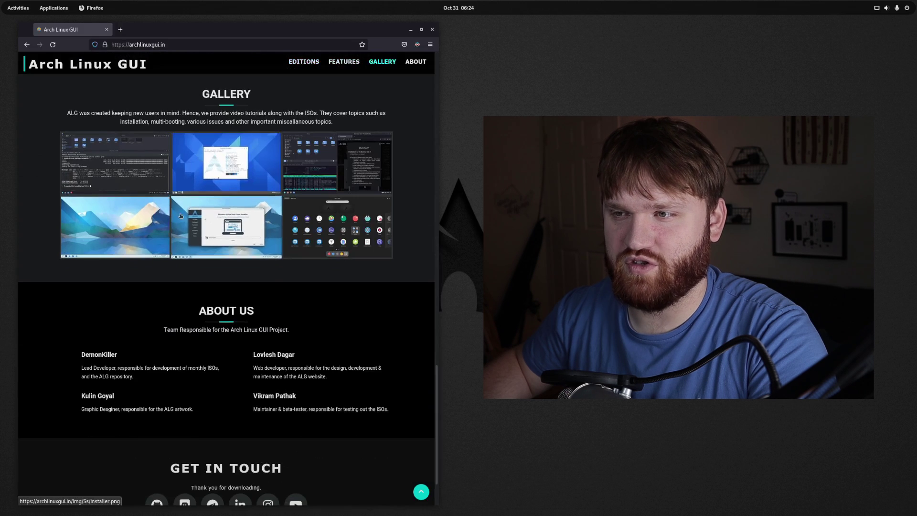
{"action": "scroll", "coordinate": [262, 289], "scroll_direction": "down", "scroll_amount": 1}
{"action": "scroll", "coordinate": [262, 290], "scroll_direction": "down", "scroll_amount": 2}
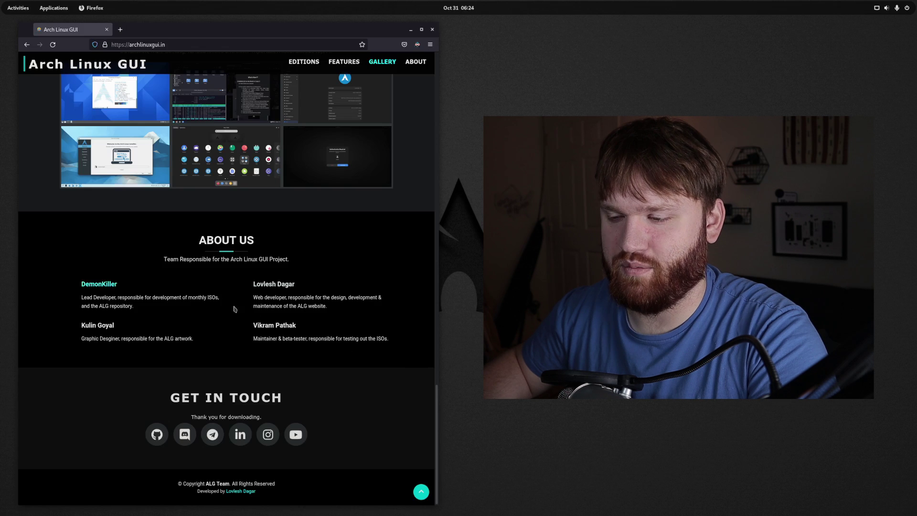
{"action": "scroll", "coordinate": [249, 320], "scroll_direction": "up", "scroll_amount": 15}
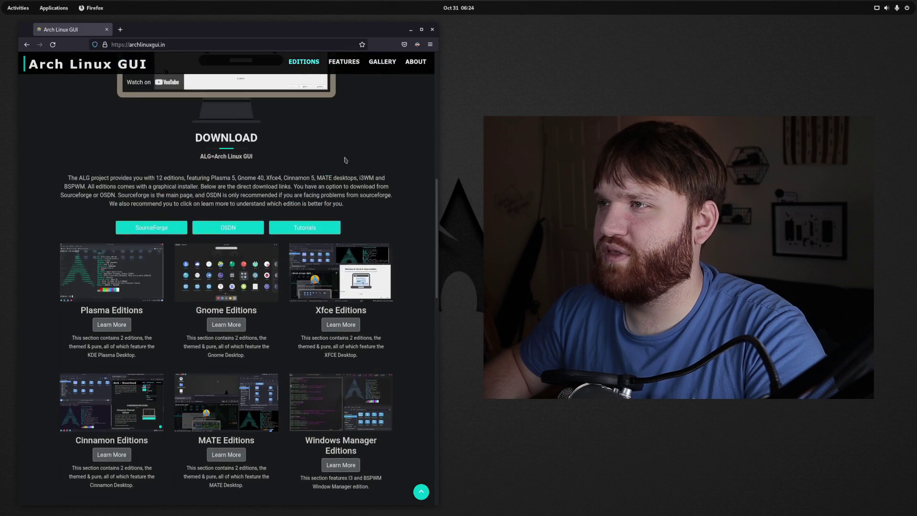
{"action": "left_click", "coordinate": [412, 30]}
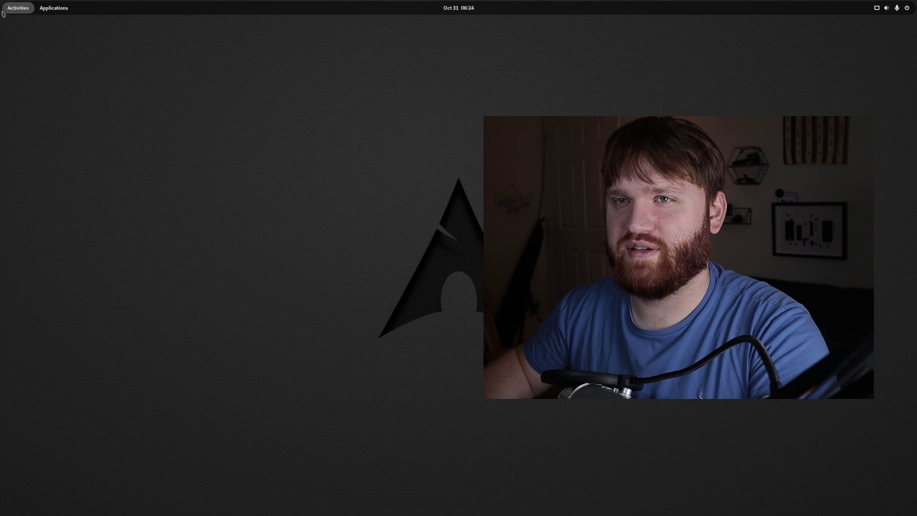
{"action": "left_click", "coordinate": [50, 8]}
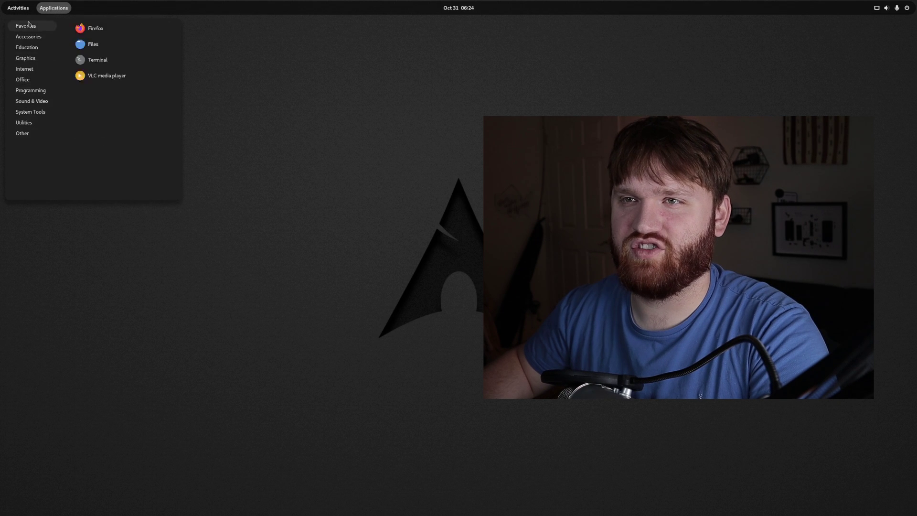
{"action": "mouse_move", "coordinate": [23, 61]}
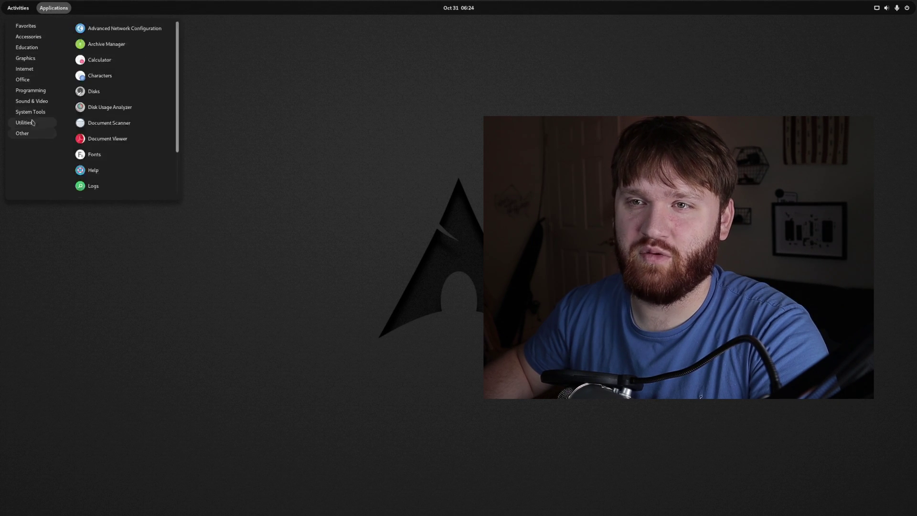
{"action": "key", "text": "super"}
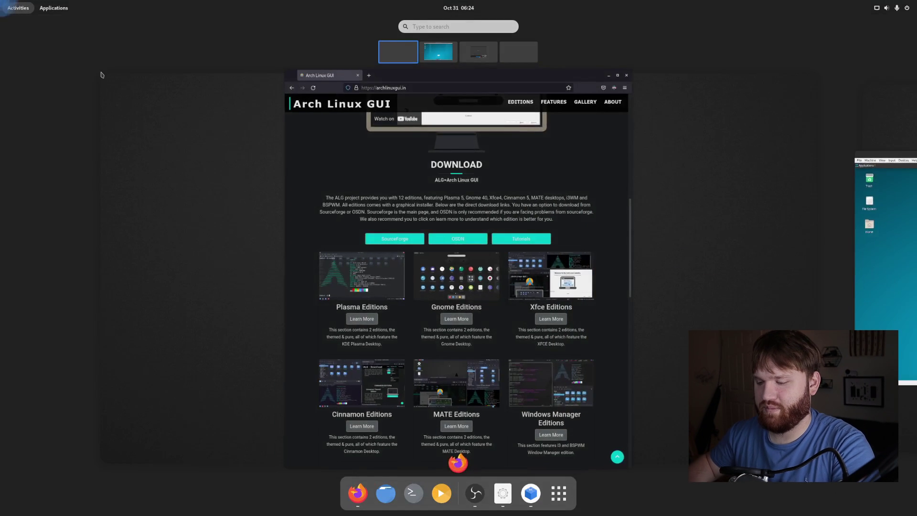
{"action": "type", "text": "tweak"}
{"action": "key", "text": "Return"}
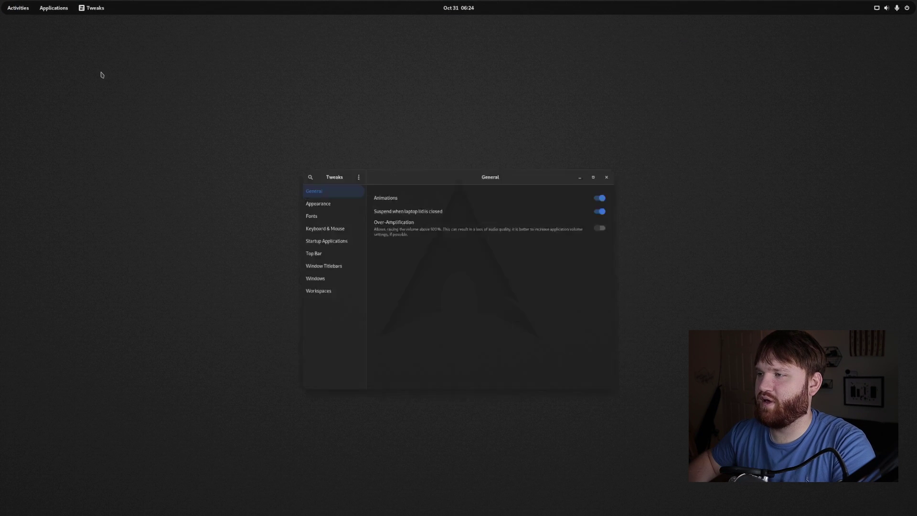
{"action": "left_click", "coordinate": [318, 178]}
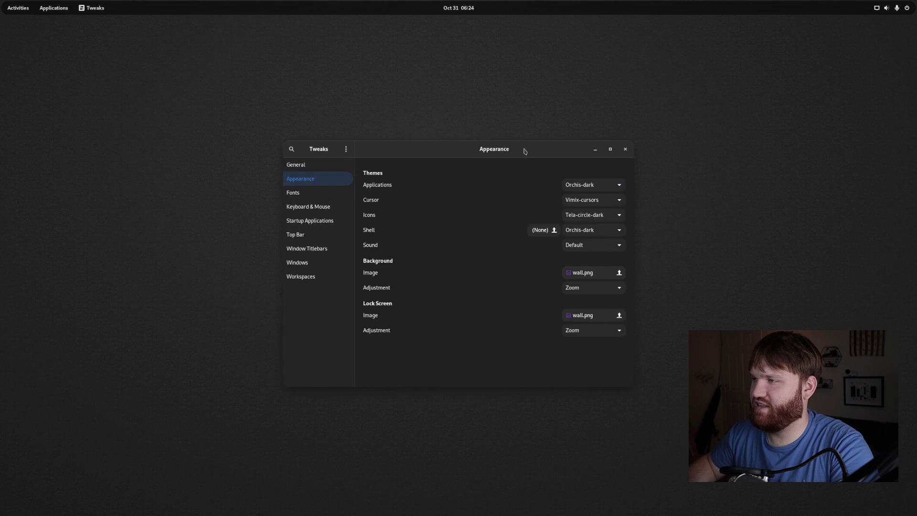
{"action": "left_click_drag", "start_coordinate": [525, 151], "coordinate": [284, 74]}
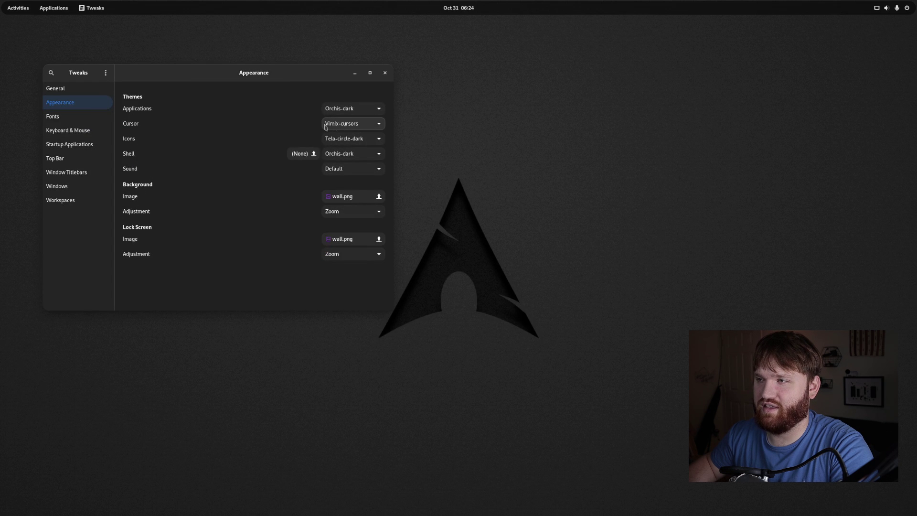
Close Tweaks, launch Extensions via an 'ext' search, and enlarge its window to list all extensions
{"action": "left_click", "coordinate": [384, 72]}
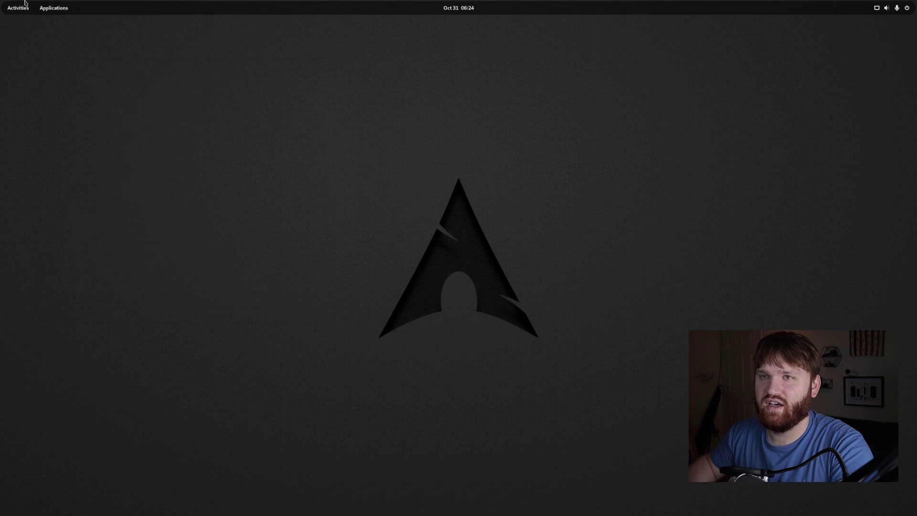
{"action": "mouse_move", "coordinate": [1, 2]}
{"action": "type", "text": "ex"}
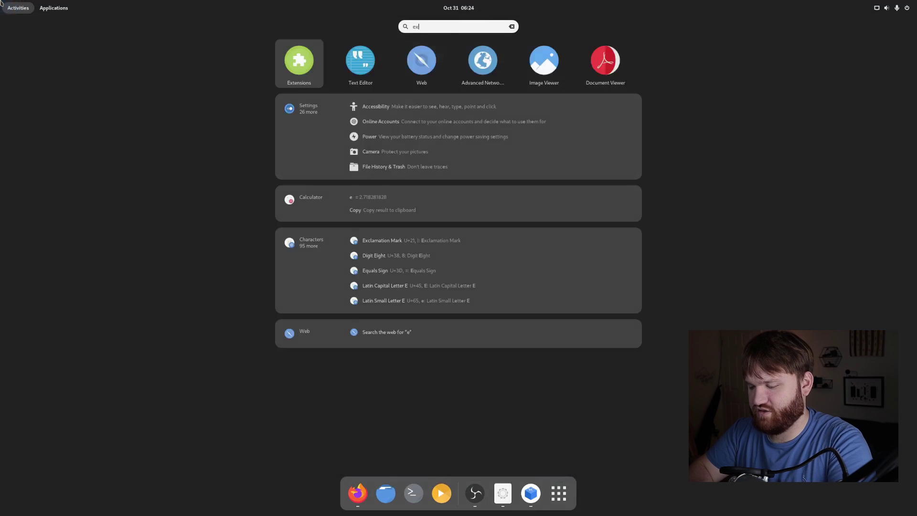
{"action": "type", "text": "t"}
{"action": "key", "text": "Return"}
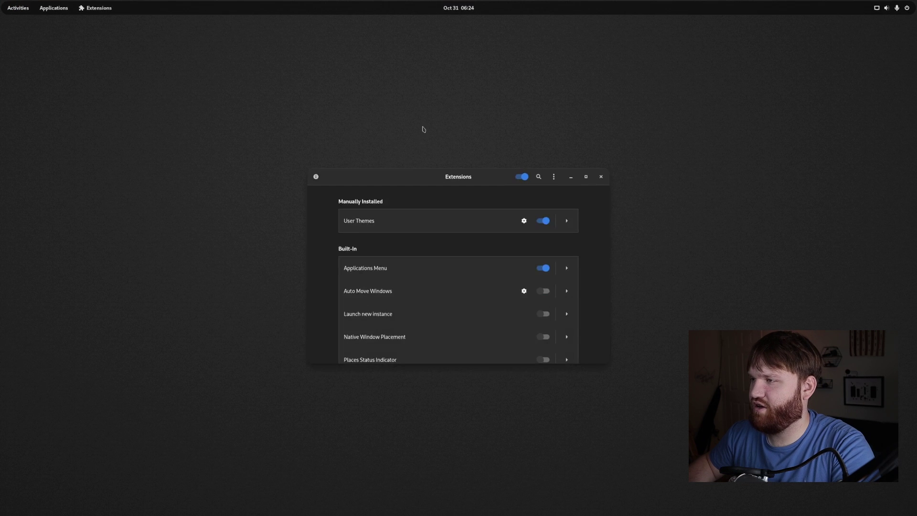
{"action": "left_click_drag", "start_coordinate": [472, 177], "coordinate": [273, 64]}
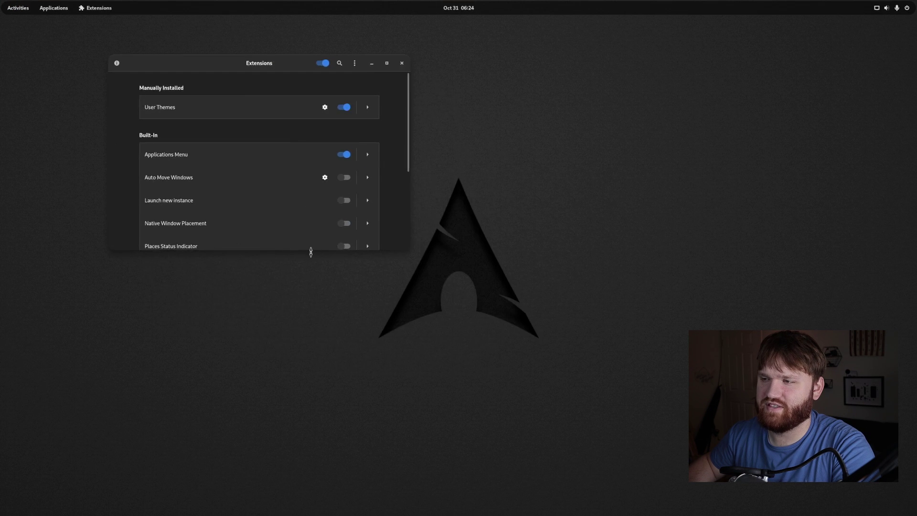
{"action": "left_click_drag", "start_coordinate": [310, 252], "coordinate": [308, 420]}
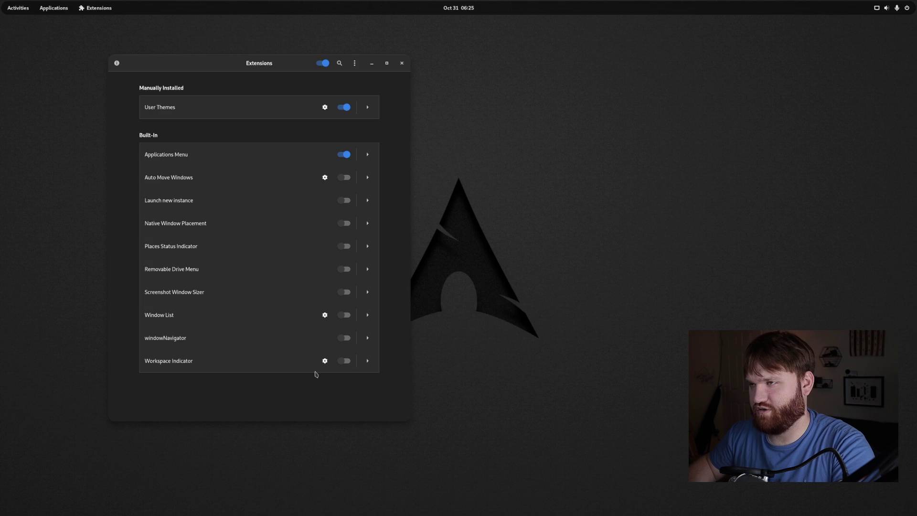
Close Extensions and open the Plasma Editions details, highlighting its feature list and the word paru
{"action": "left_click", "coordinate": [401, 63]}
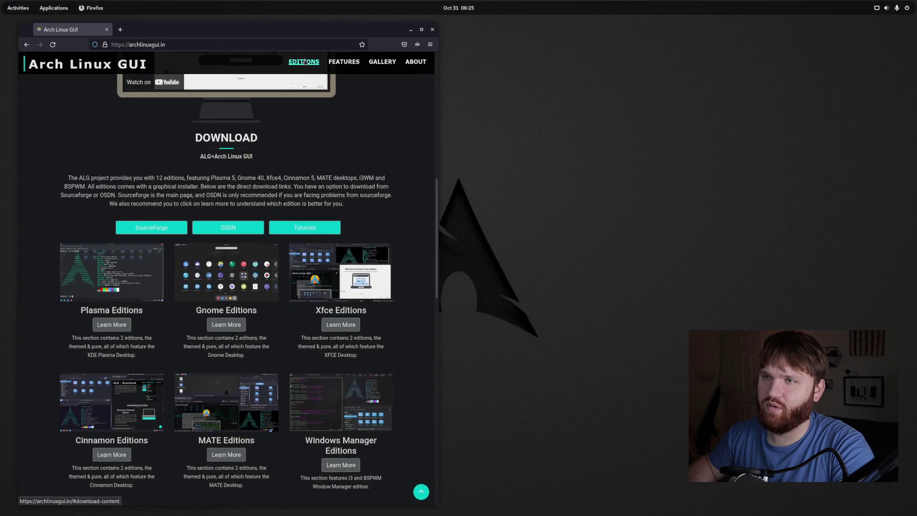
{"action": "scroll", "coordinate": [213, 273], "scroll_direction": "down", "scroll_amount": 2}
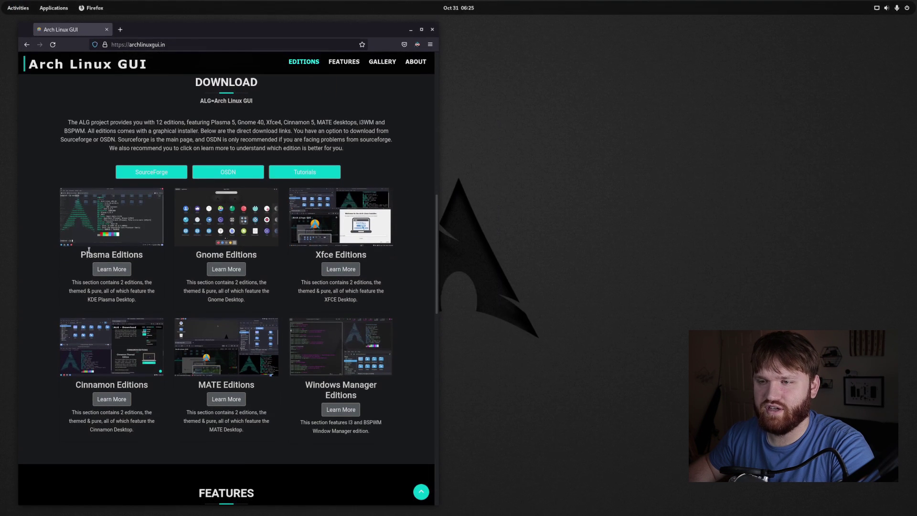
{"action": "left_click", "coordinate": [108, 270]}
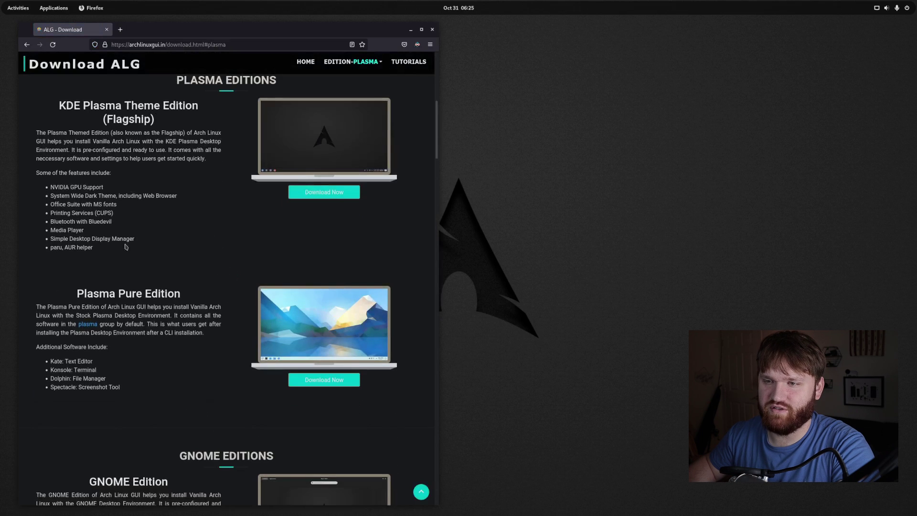
{"action": "left_click_drag", "start_coordinate": [112, 250], "coordinate": [44, 189]}
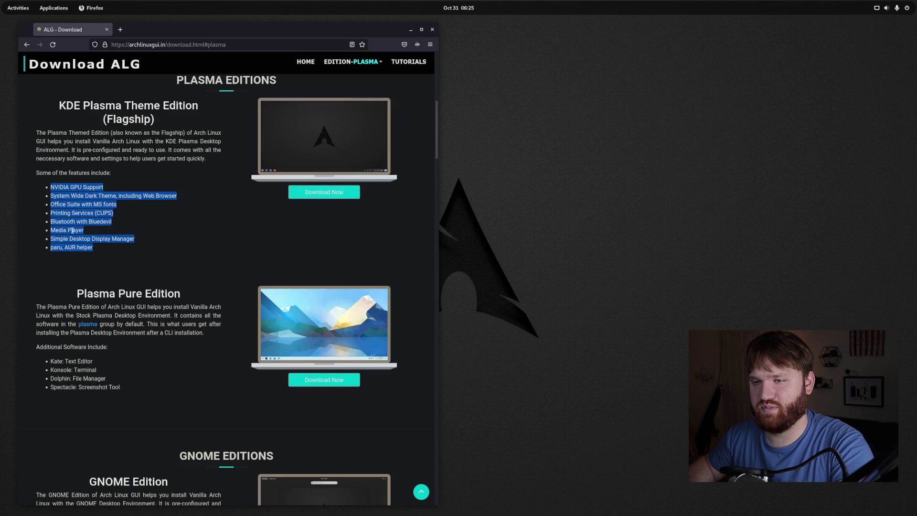
{"action": "left_click", "coordinate": [60, 247]}
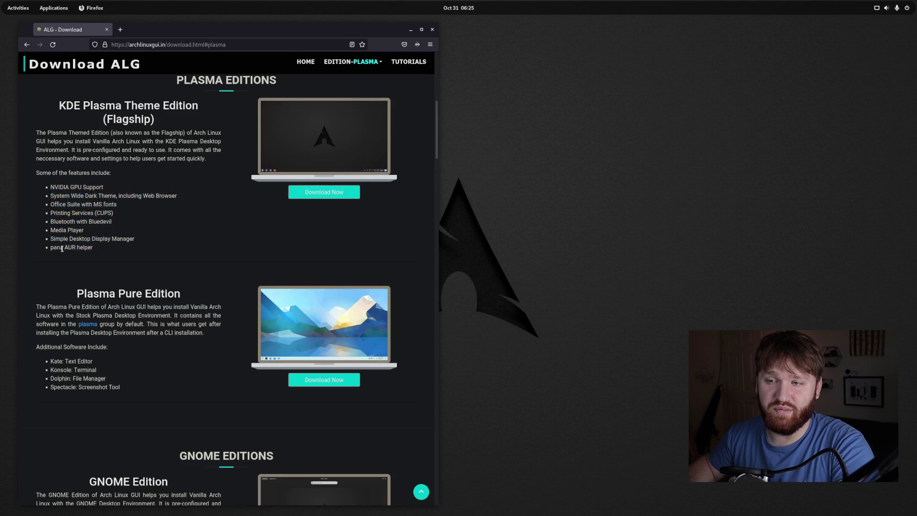
{"action": "left_click_drag", "start_coordinate": [62, 248], "coordinate": [115, 259]}
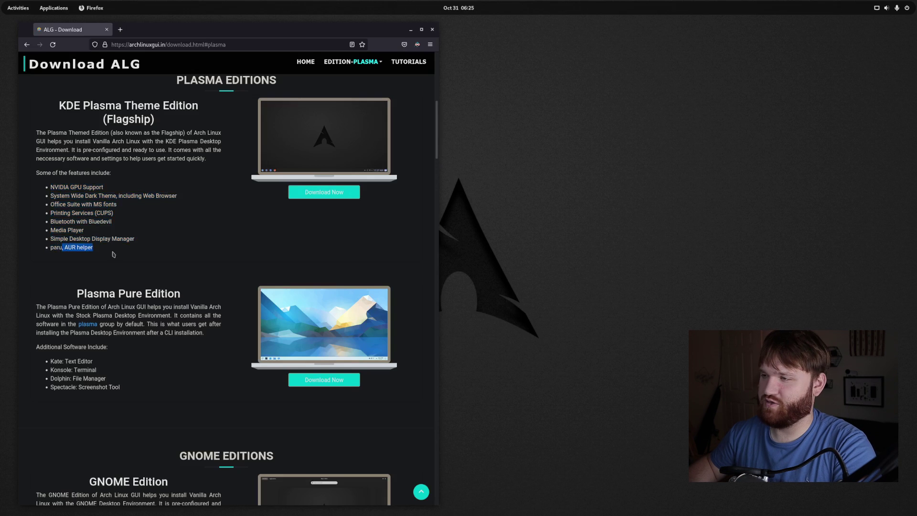
{"action": "left_click", "coordinate": [131, 208]}
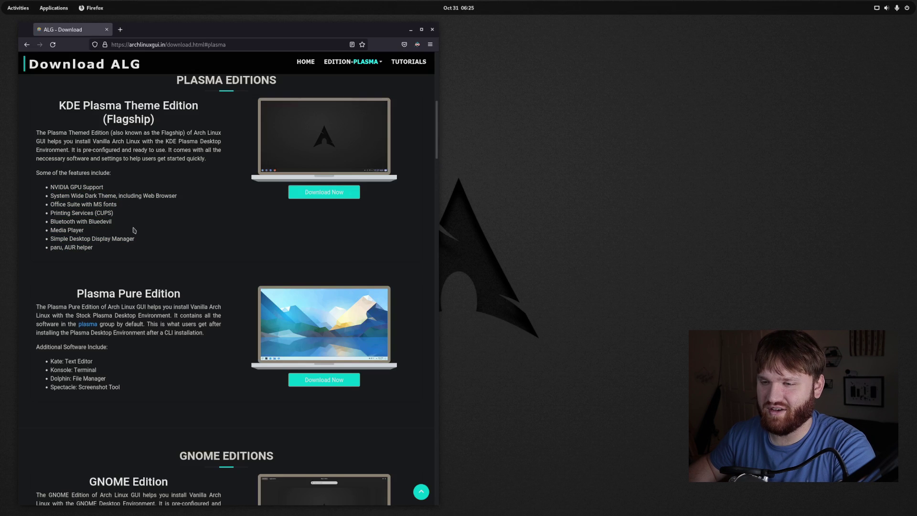
Scroll past the GNOME and Xfce editions to the Cinnamon Editions, briefly highlighting a feature list
{"action": "scroll", "coordinate": [133, 224], "scroll_direction": "down", "scroll_amount": 3}
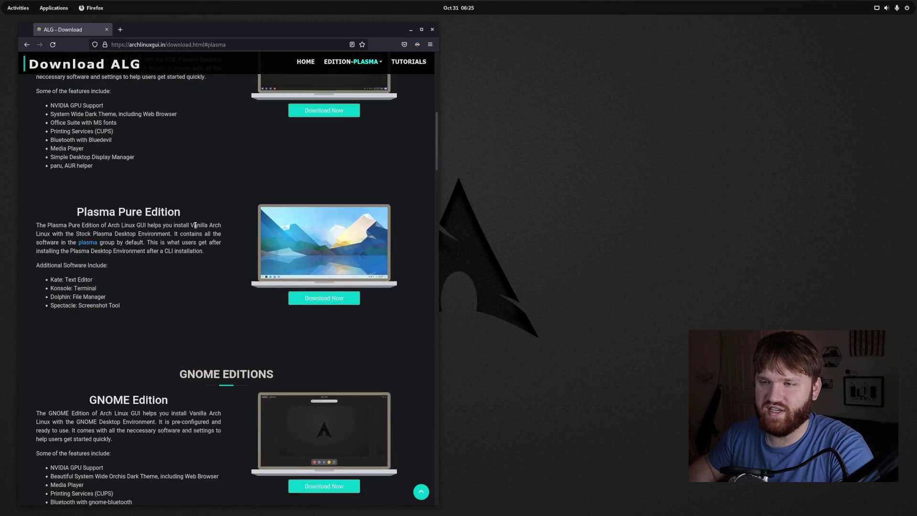
{"action": "scroll", "coordinate": [110, 304], "scroll_direction": "down", "scroll_amount": 2}
{"action": "left_click_drag", "start_coordinate": [117, 384], "coordinate": [2, 286]}
{"action": "left_click", "coordinate": [170, 298]}
{"action": "scroll", "coordinate": [169, 298], "scroll_direction": "down", "scroll_amount": 3}
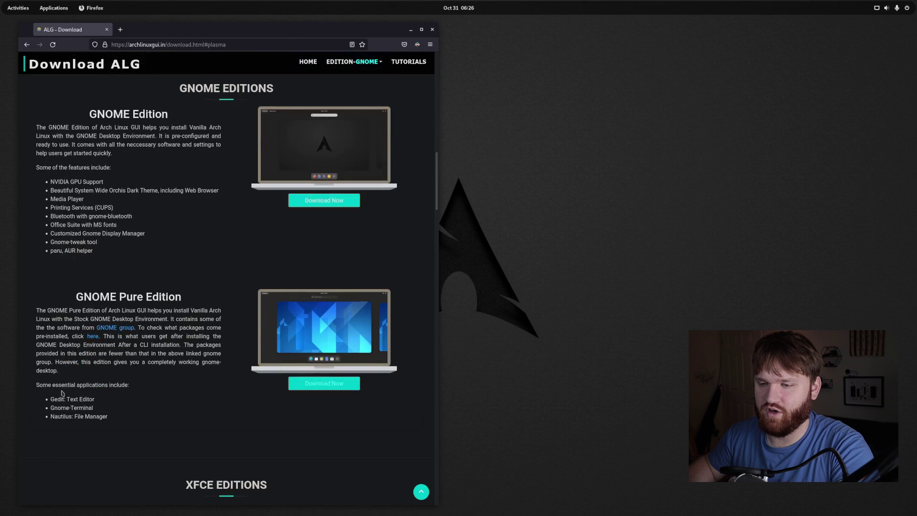
{"action": "scroll", "coordinate": [208, 362], "scroll_direction": "down", "scroll_amount": 12}
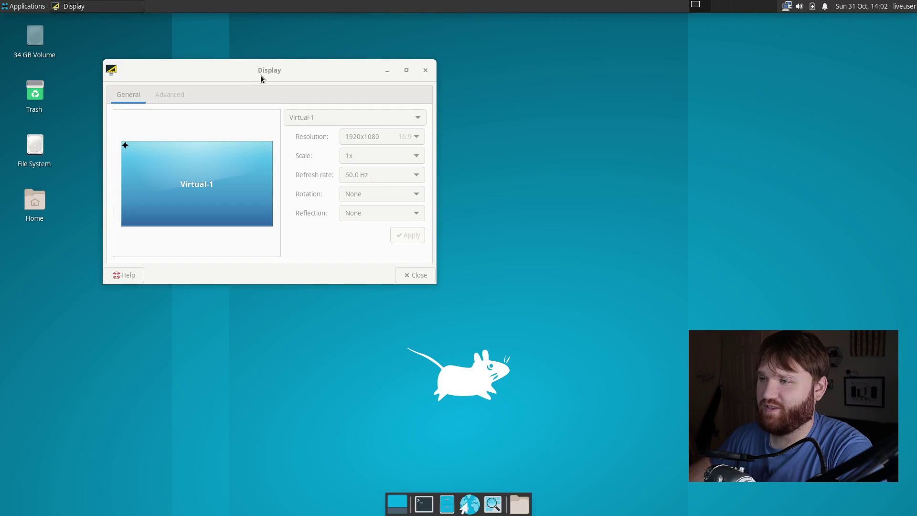
Close the Display settings window and launch Install Arch Linux from Applications > System
{"action": "left_click_drag", "start_coordinate": [266, 76], "coordinate": [234, 56]}
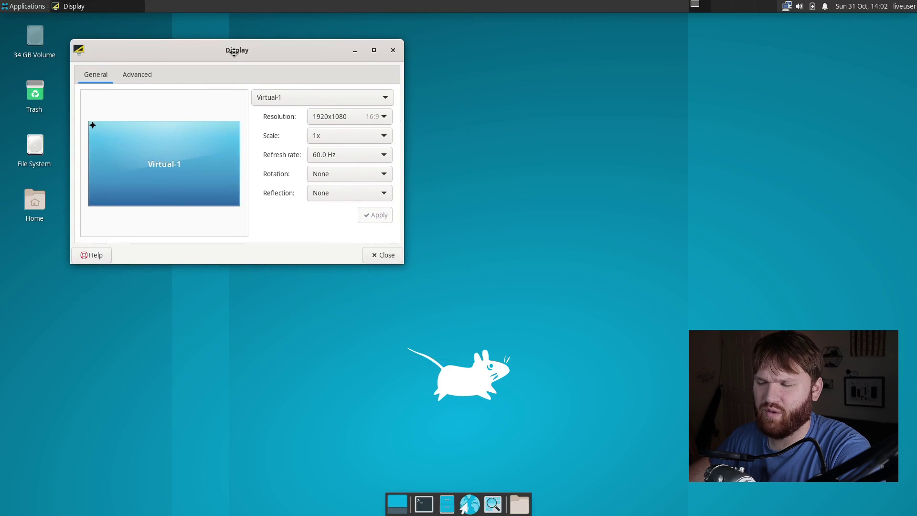
{"action": "left_click", "coordinate": [393, 51]}
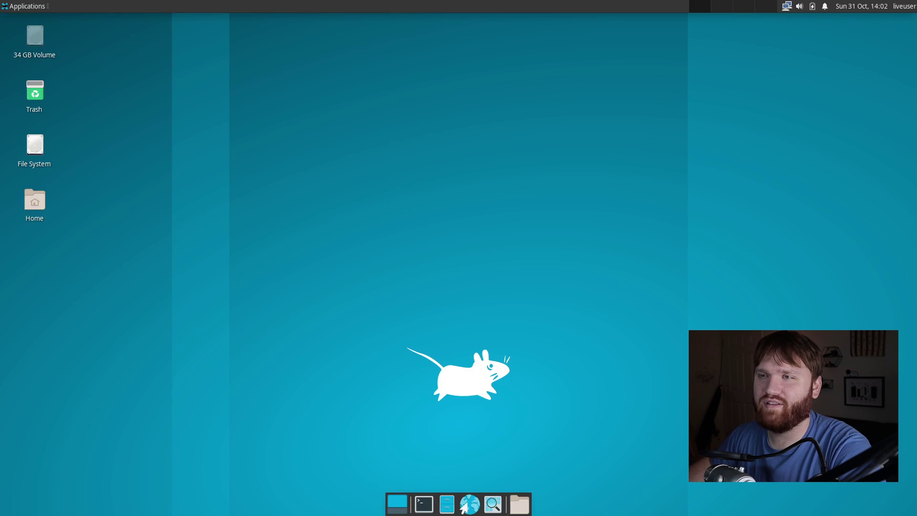
{"action": "left_click", "coordinate": [27, 6]}
{"action": "mouse_move", "coordinate": [43, 103]}
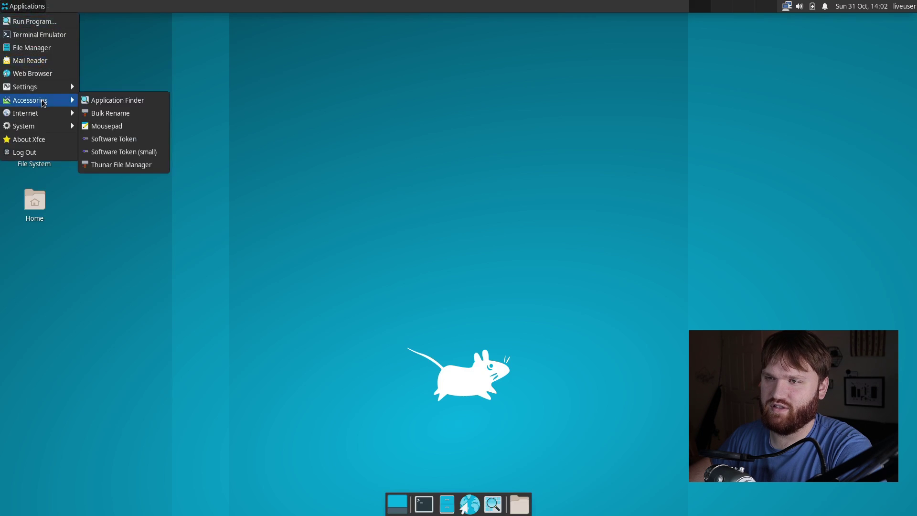
{"action": "mouse_move", "coordinate": [47, 130]}
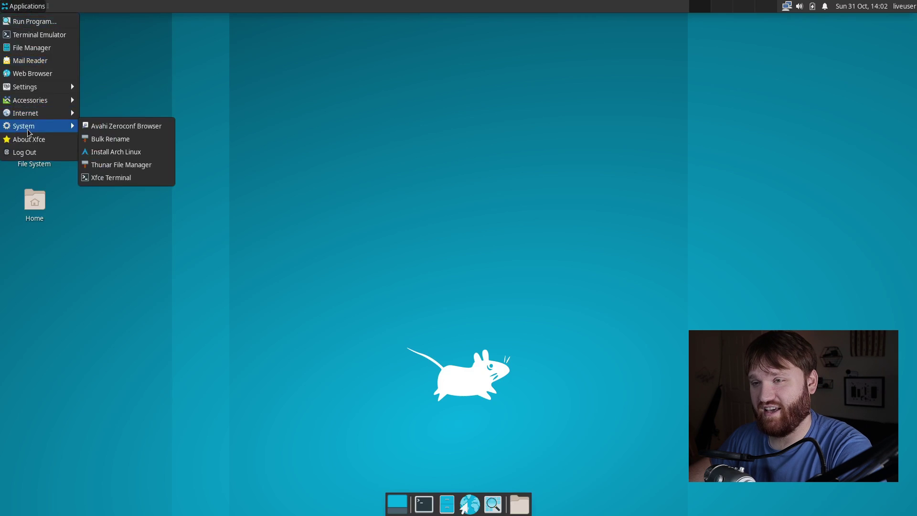
{"action": "left_click", "coordinate": [108, 152]}
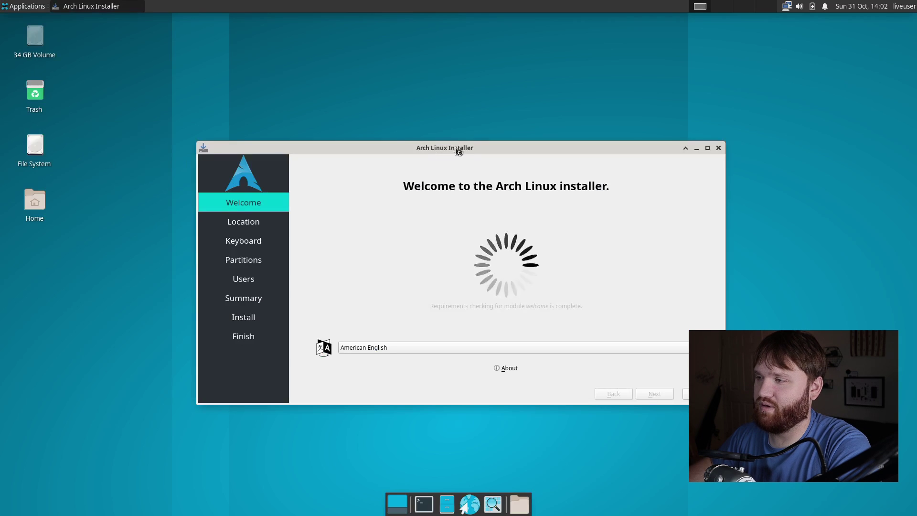
Keep American English, the Los Angeles time zone and US keyboard, then choose Erase disk
{"action": "left_click_drag", "start_coordinate": [458, 149], "coordinate": [395, 56]}
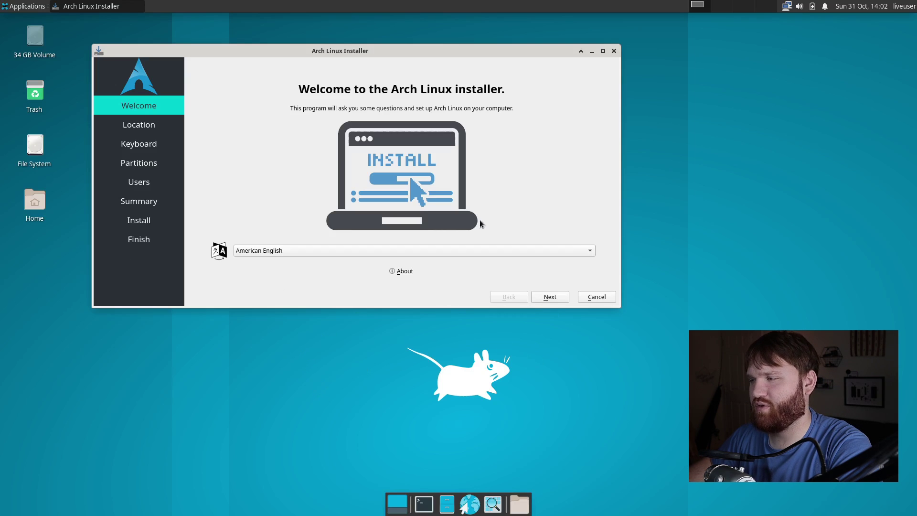
{"action": "left_click", "coordinate": [549, 296]}
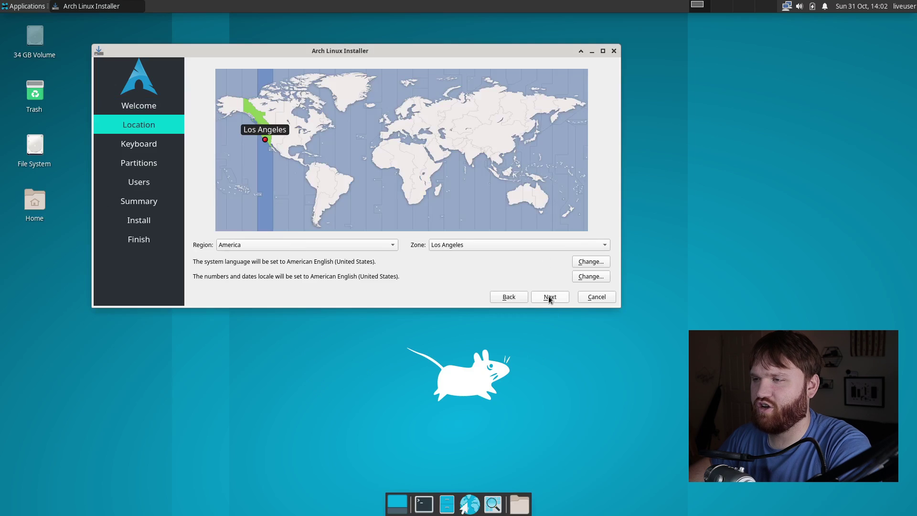
{"action": "left_click", "coordinate": [549, 297]}
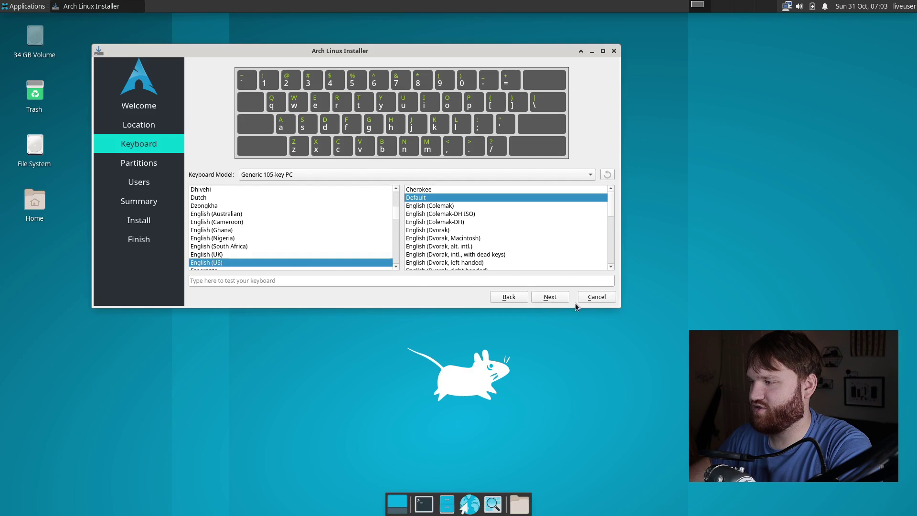
{"action": "left_click", "coordinate": [549, 299]}
{"action": "left_click", "coordinate": [193, 147]}
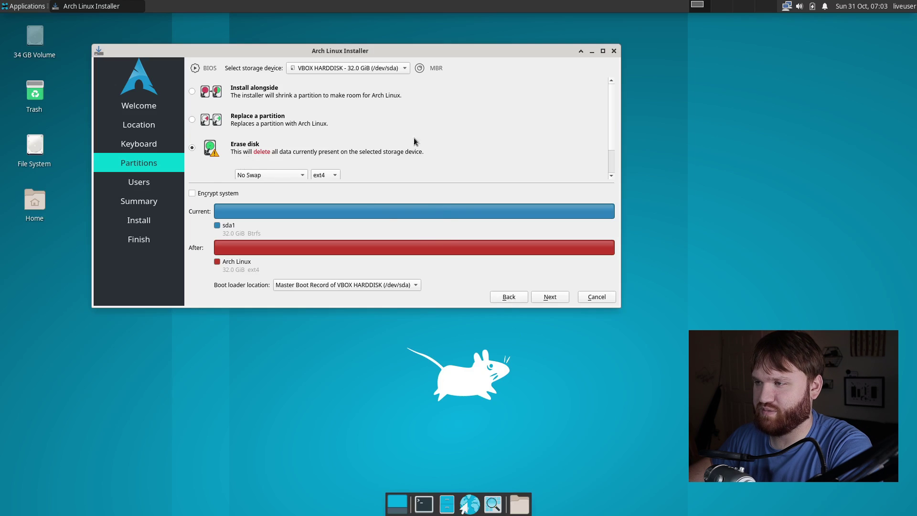
Change the erased disk's filesystem from ext4 to btrfs
{"action": "scroll", "coordinate": [409, 120], "scroll_direction": "down", "scroll_amount": 1}
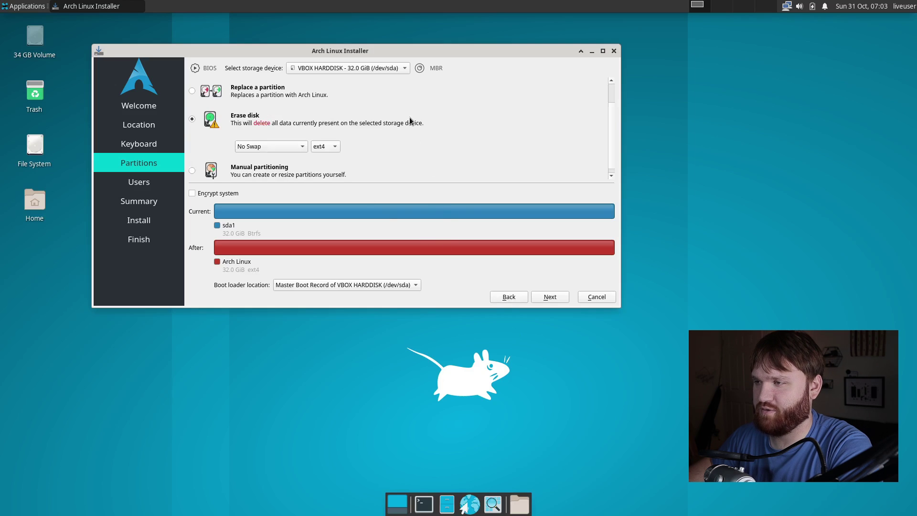
{"action": "left_click", "coordinate": [328, 140]}
{"action": "left_click", "coordinate": [330, 153]}
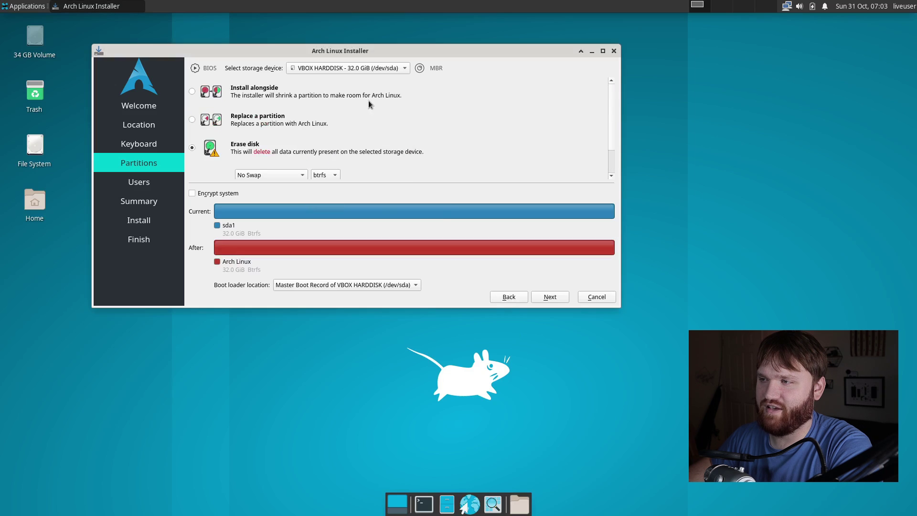
{"action": "scroll", "coordinate": [328, 135], "scroll_direction": "down", "scroll_amount": 1}
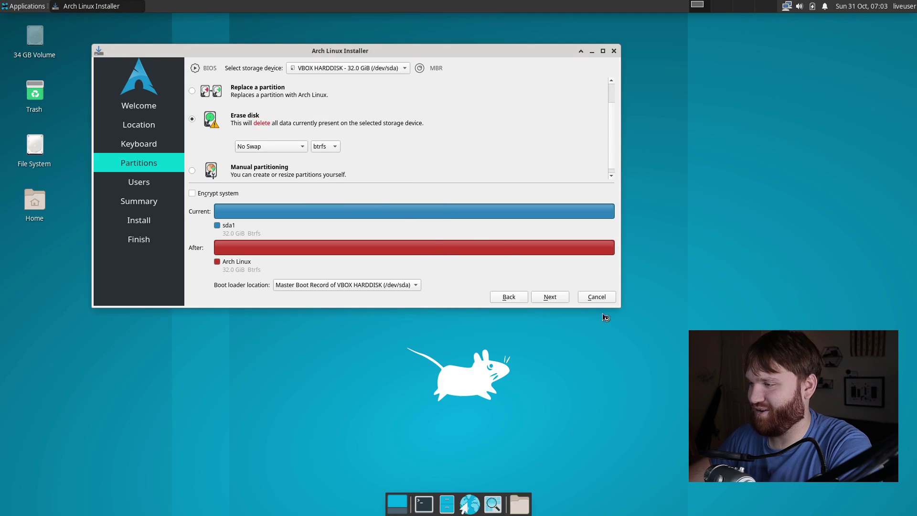
Set up the user account, reuse its password for administrator, and reach the Summary page
{"action": "left_click", "coordinate": [546, 298]}
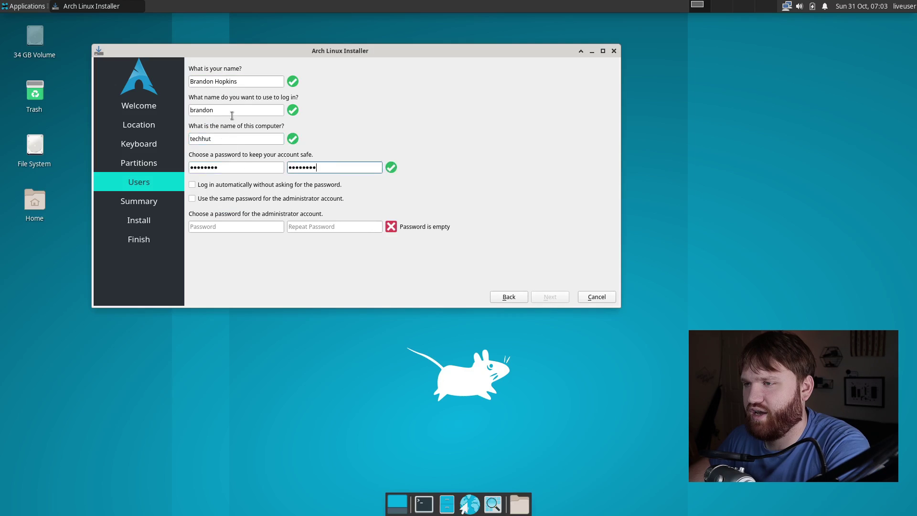
{"action": "left_click", "coordinate": [212, 199]}
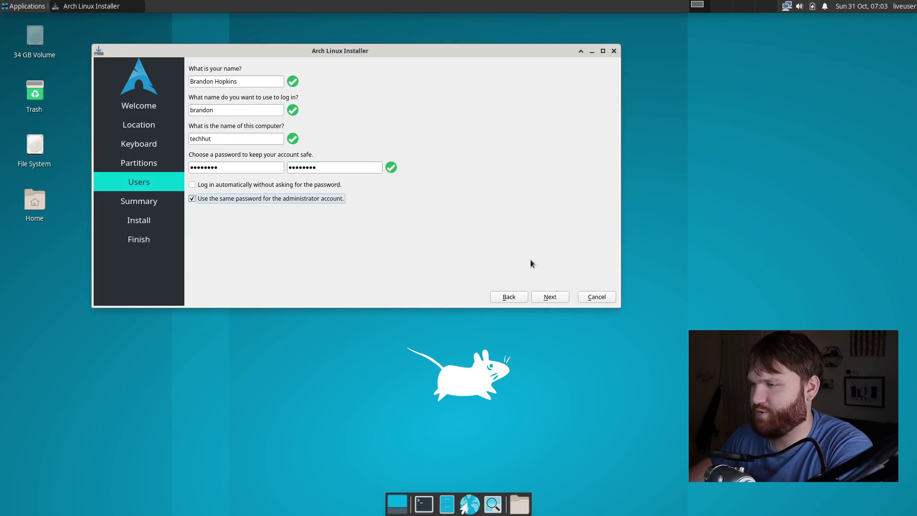
{"action": "left_click", "coordinate": [553, 297]}
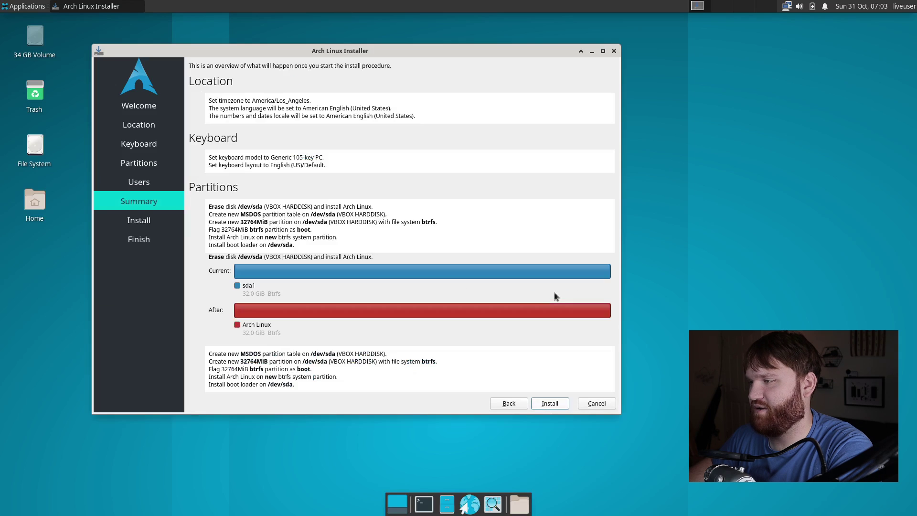
Install Arch Linux onto /dev/sda and tick Restart now once it finishes
{"action": "left_click", "coordinate": [550, 403]}
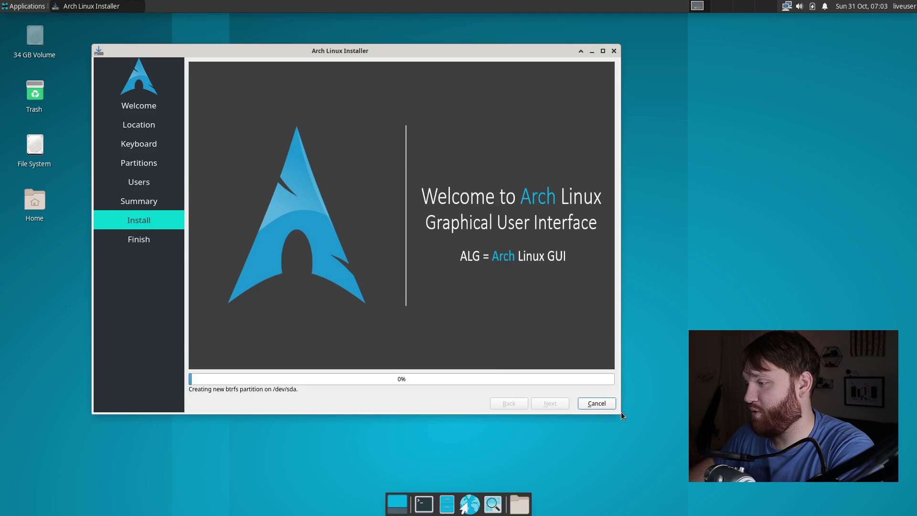
{"action": "left_click_drag", "start_coordinate": [621, 413], "coordinate": [527, 332]}
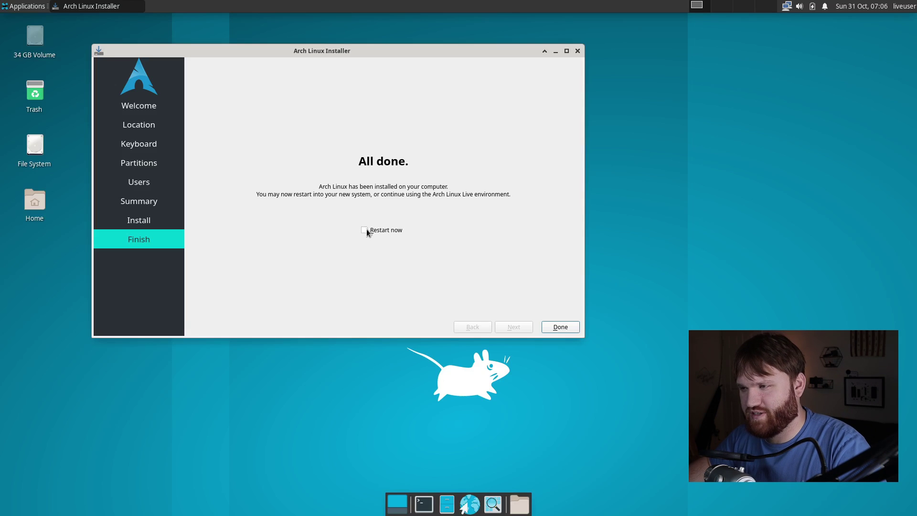
{"action": "left_click", "coordinate": [366, 230]}
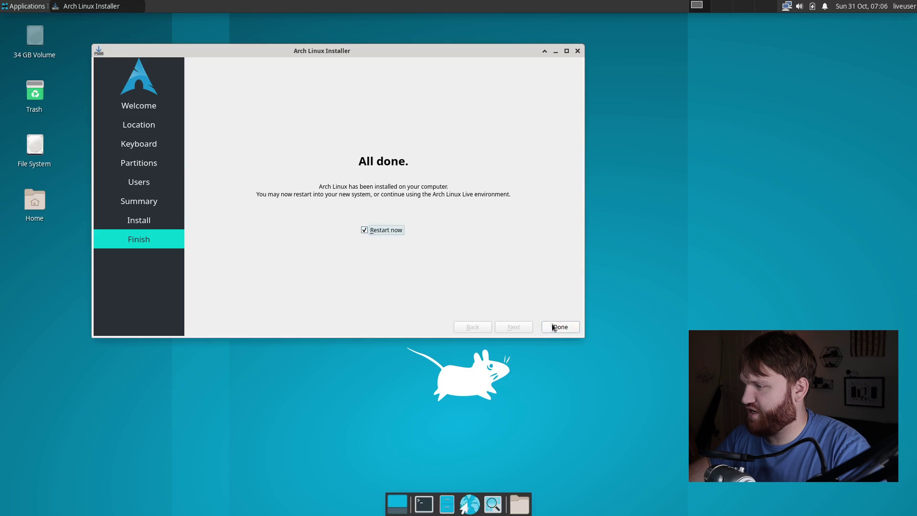
Finish the installer, reboot, and log in to the installed Xfce desktop with the user password
{"action": "left_click", "coordinate": [560, 327]}
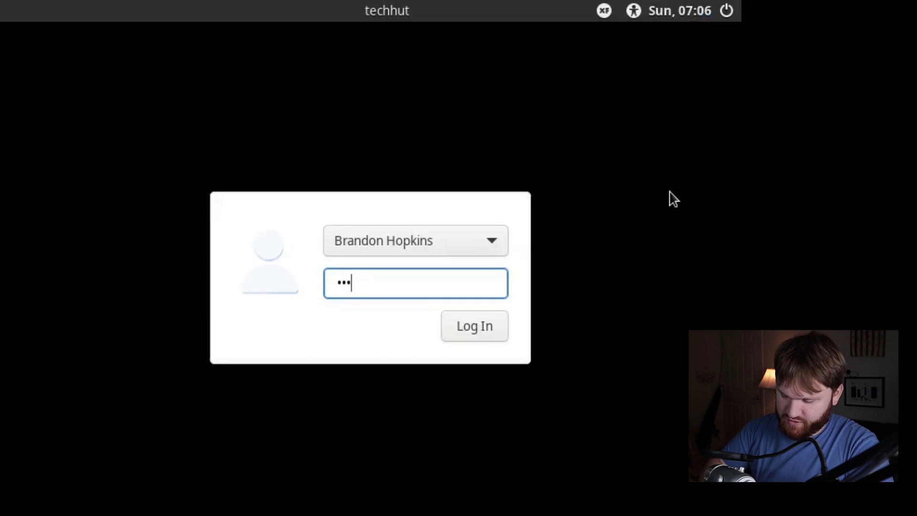
{"action": "type", "text": "••••••"}
{"action": "type", "text": "•••"}
{"action": "key", "text": "Return"}
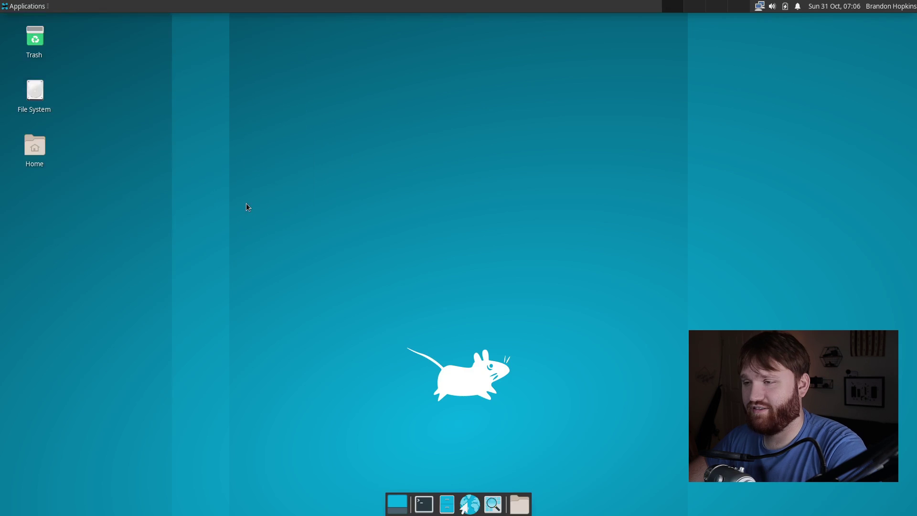
Run neofetch in a terminal, showing Arch Linux, kernel 5.14.10, Xfce 4.16 and 374 packages
{"action": "left_click", "coordinate": [429, 510]}
{"action": "type", "text": "a"}
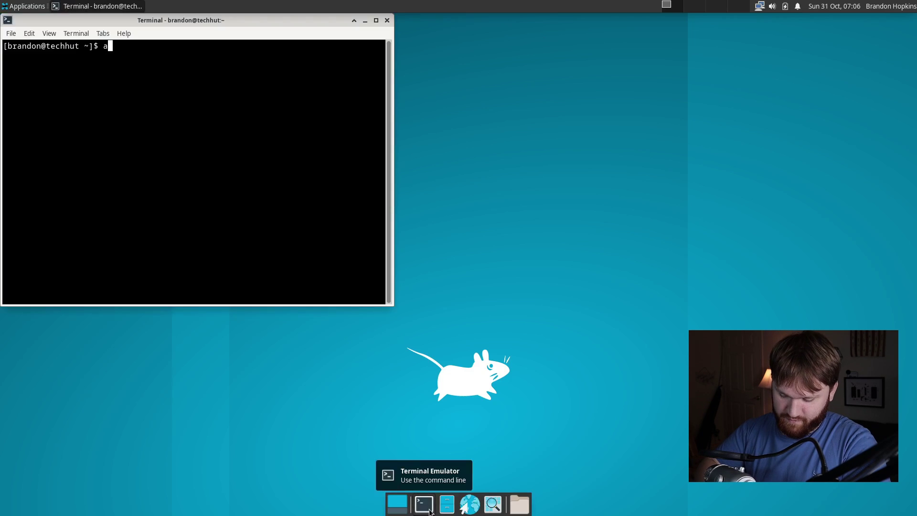
{"action": "type", "text": "rch"}
{"action": "key", "text": "BackSpace"}
{"action": "key", "text": "BackSpace"}
{"action": "key", "text": "BackSpace"}
{"action": "key", "text": "BackSpace"}
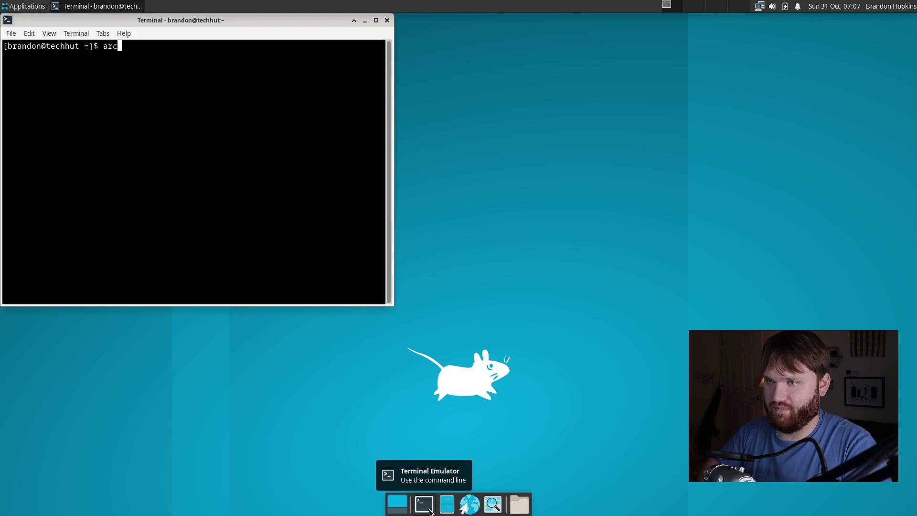
{"action": "type", "text": "neofe"}
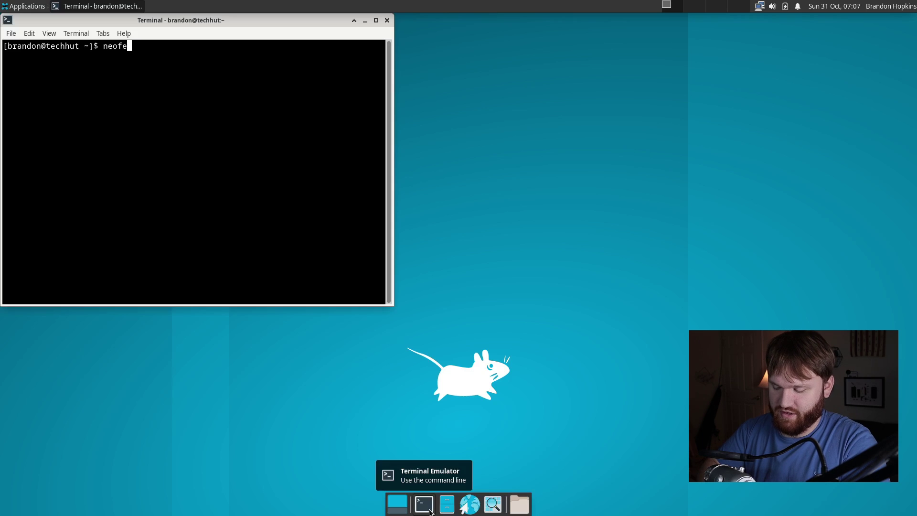
{"action": "type", "text": "tch"}
{"action": "key", "text": "Return"}
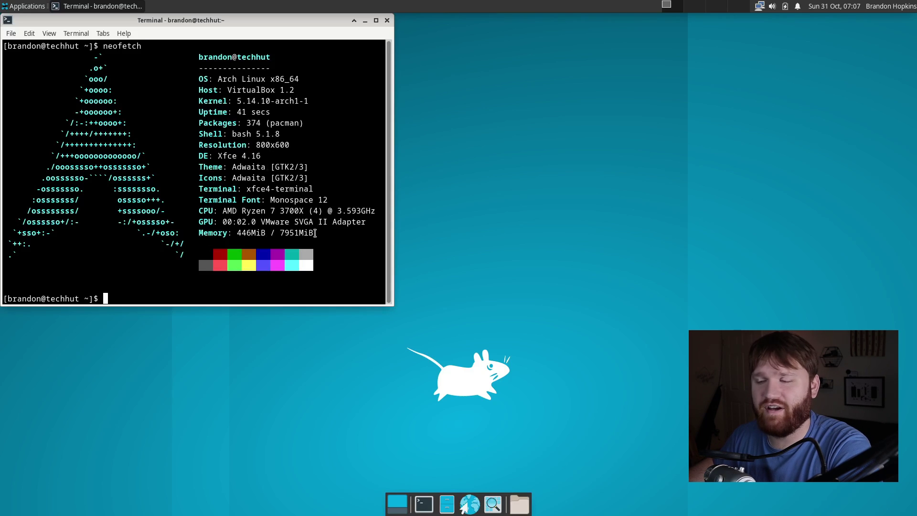
{"action": "left_click_drag", "start_coordinate": [315, 233], "coordinate": [198, 231]}
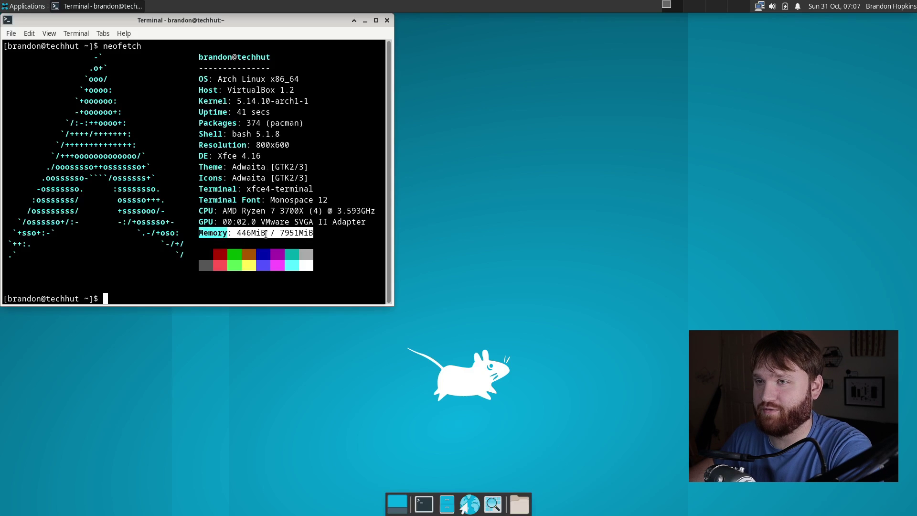
{"action": "left_click_drag", "start_coordinate": [291, 24], "coordinate": [335, 79]}
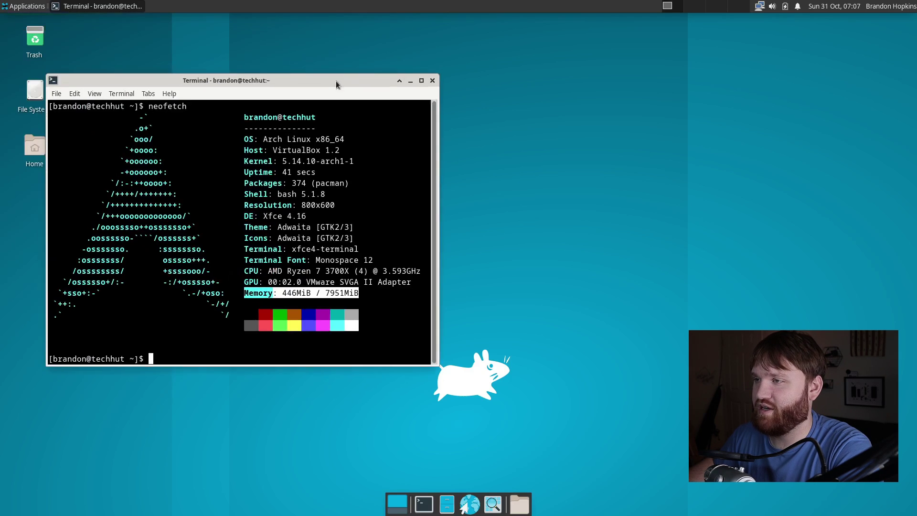
Close the neofetch terminal, browse Applications > System, then dismiss the menu
{"action": "left_click", "coordinate": [429, 77]}
{"action": "left_click", "coordinate": [27, 6]}
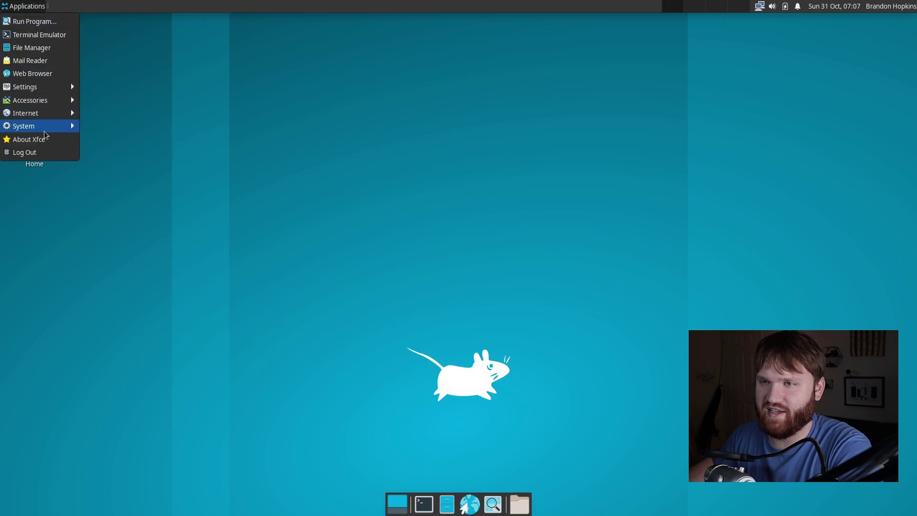
{"action": "mouse_move", "coordinate": [45, 126]}
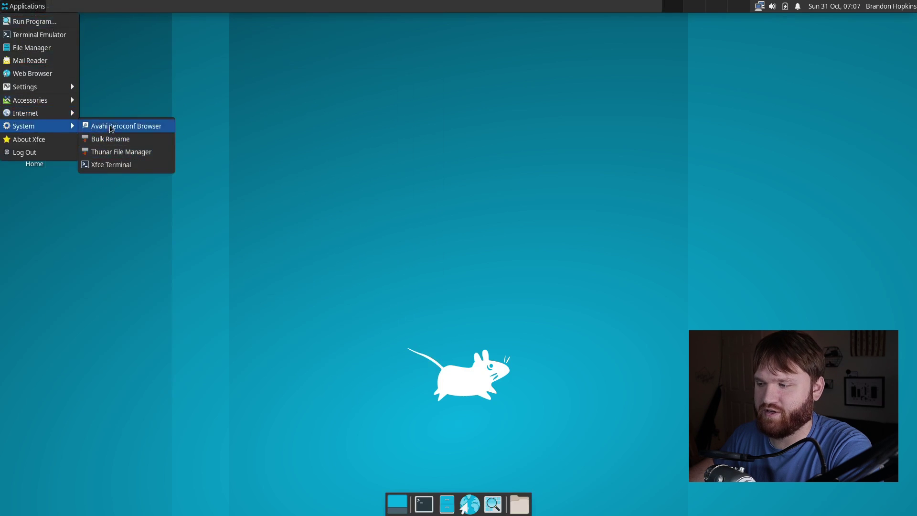
{"action": "left_click", "coordinate": [415, 377]}
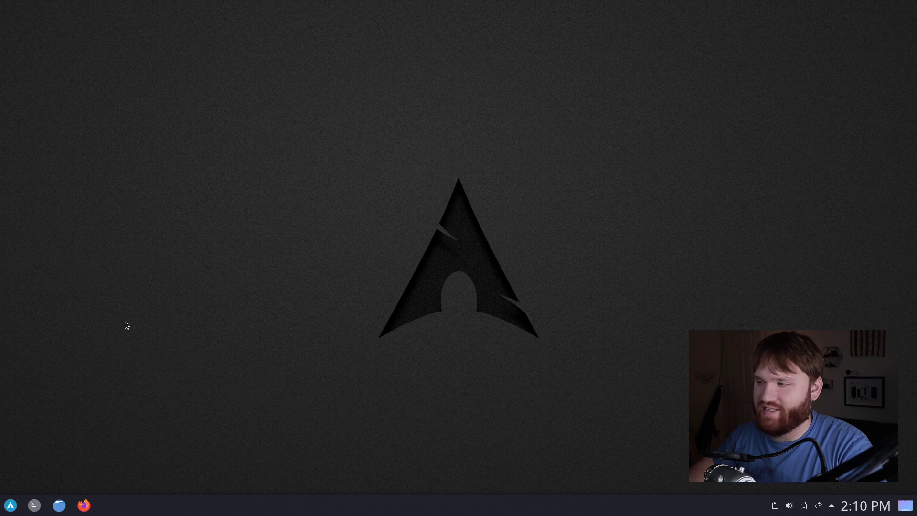
Browse the Plasma application launcher, then dismiss it
{"action": "left_click_drag", "start_coordinate": [423, 232], "coordinate": [334, 315]}
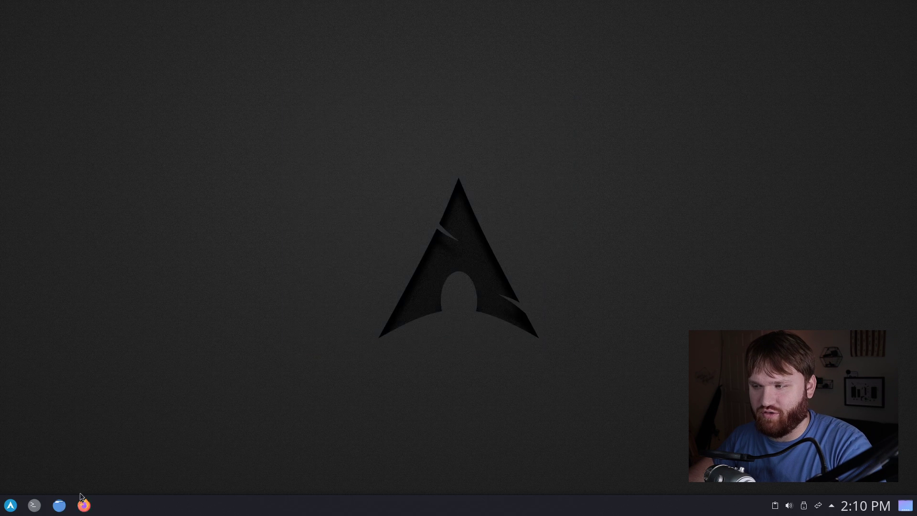
{"action": "left_click", "coordinate": [12, 505]}
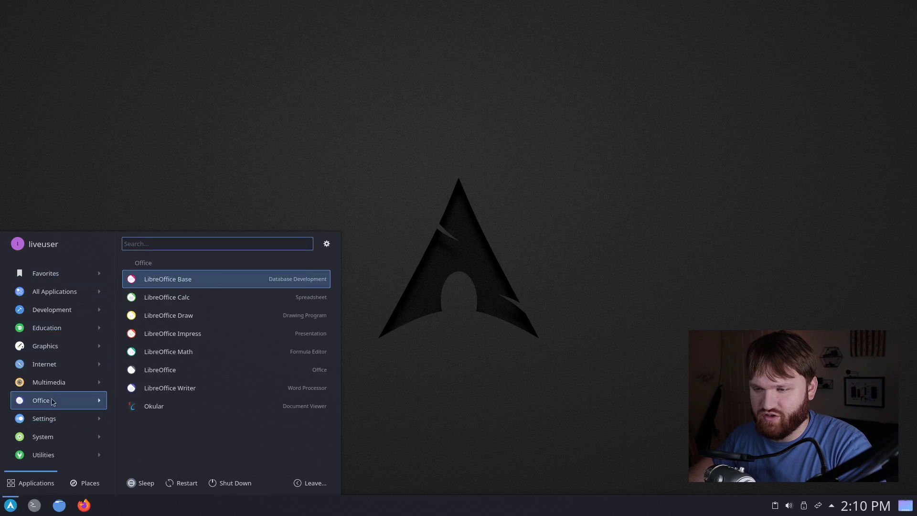
{"action": "mouse_move", "coordinate": [67, 342]}
{"action": "left_click", "coordinate": [456, 235]}
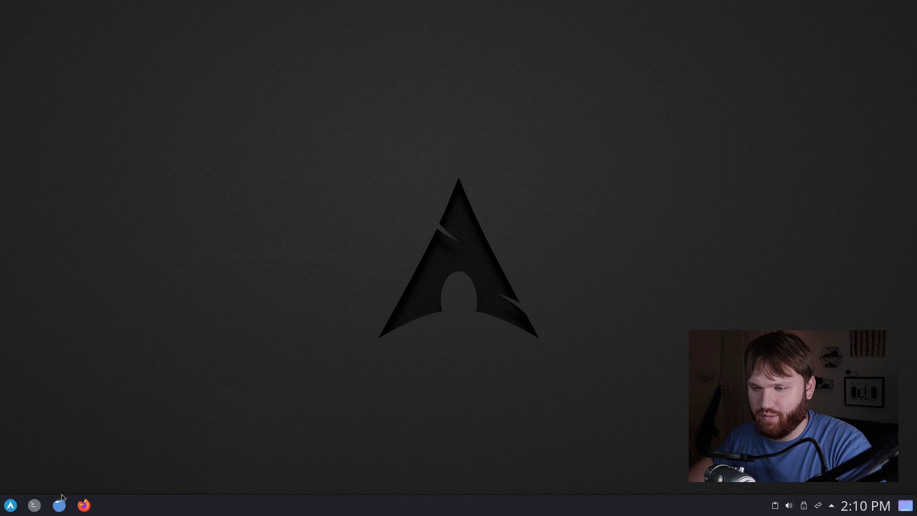
Launch the Dolphin file manager, scroll through its contents, and close it
{"action": "left_click", "coordinate": [59, 505]}
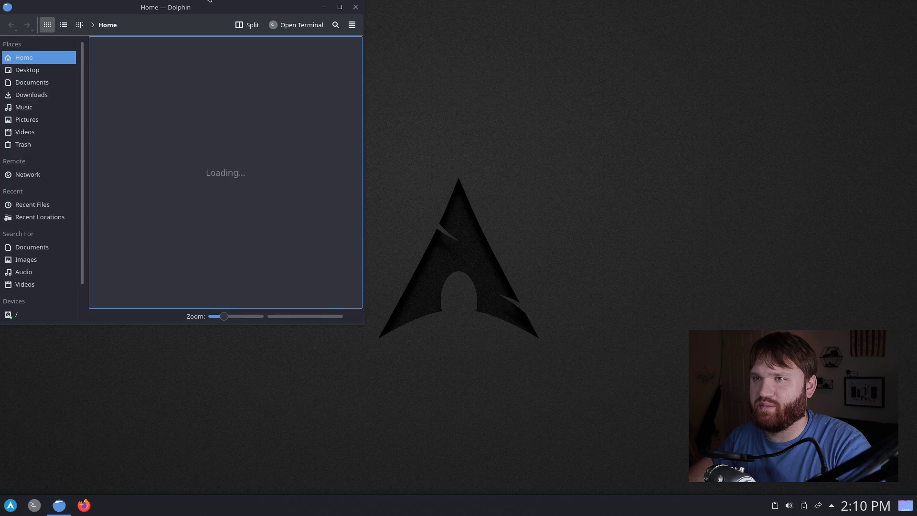
{"action": "left_click_drag", "start_coordinate": [207, 8], "coordinate": [244, 77]}
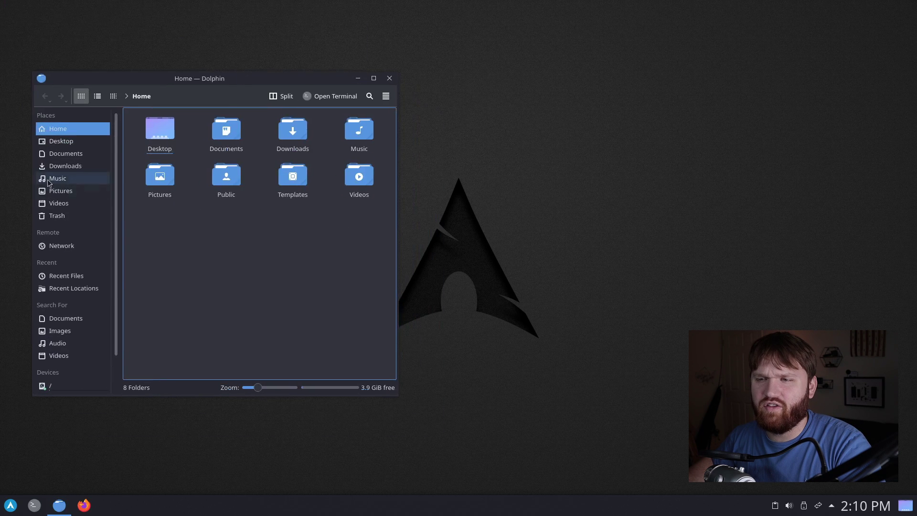
{"action": "scroll", "coordinate": [72, 229], "scroll_direction": "down", "scroll_amount": 2}
{"action": "scroll", "coordinate": [72, 235], "scroll_direction": "up", "scroll_amount": 2}
{"action": "scroll", "coordinate": [100, 319], "scroll_direction": "down", "scroll_amount": 1}
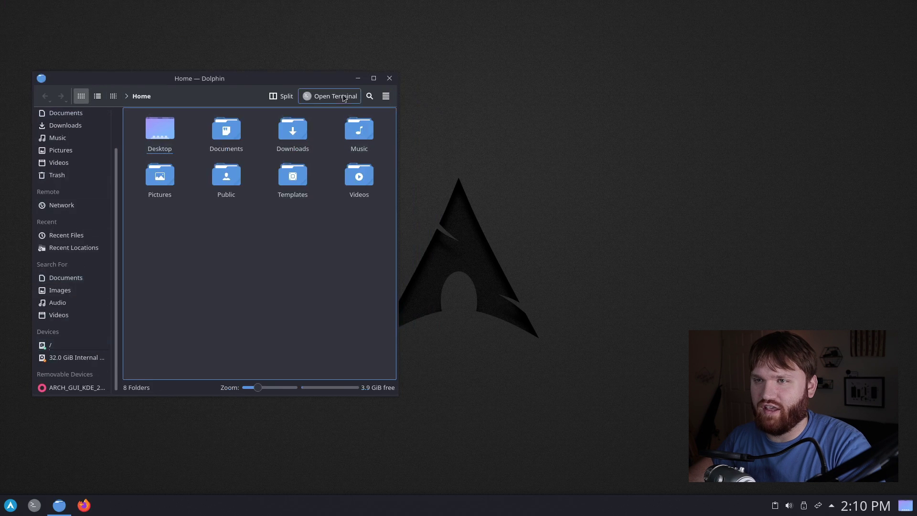
{"action": "left_click", "coordinate": [389, 78]}
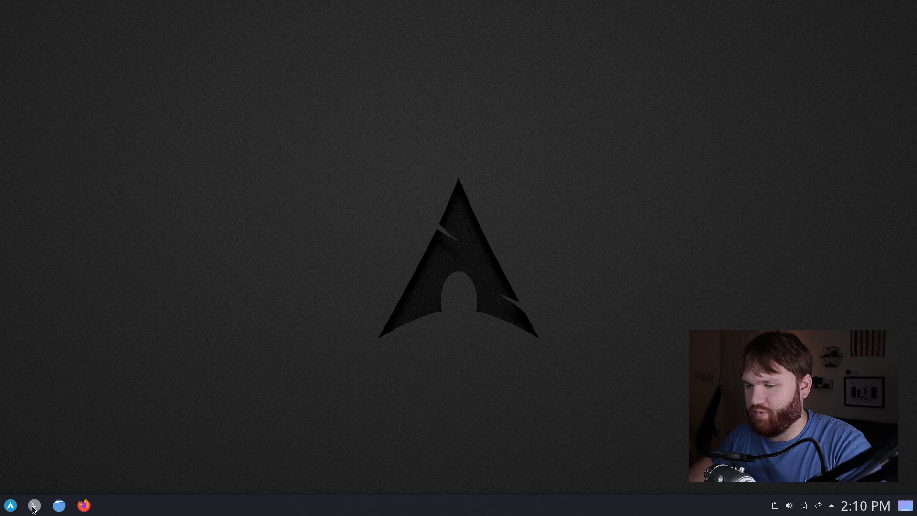
Run neofetch in an enlarged Konsole window, review the output, and close it
{"action": "left_click", "coordinate": [35, 505]}
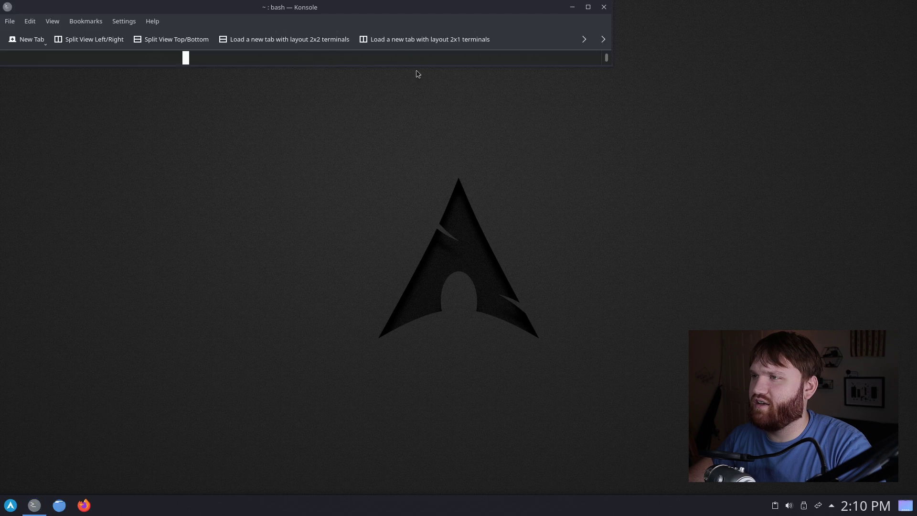
{"action": "left_click_drag", "start_coordinate": [420, 142], "coordinate": [493, 375]}
{"action": "type", "text": "neofetch"}
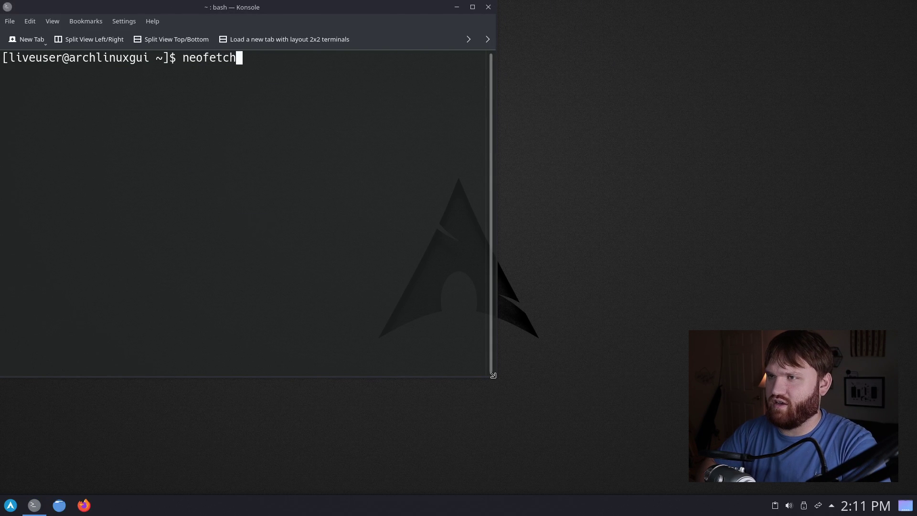
{"action": "key", "text": "Return"}
{"action": "scroll", "coordinate": [260, 123], "scroll_direction": "up", "scroll_amount": 1}
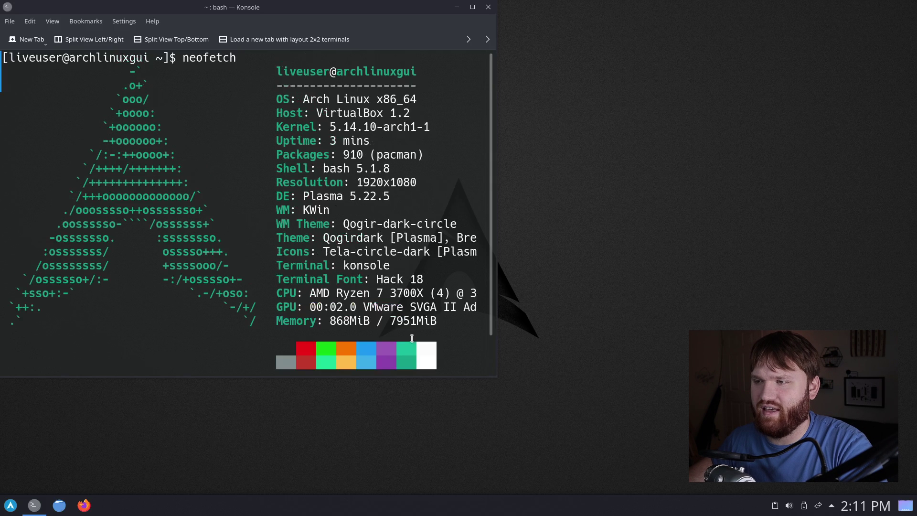
{"action": "left_click", "coordinate": [487, 6]}
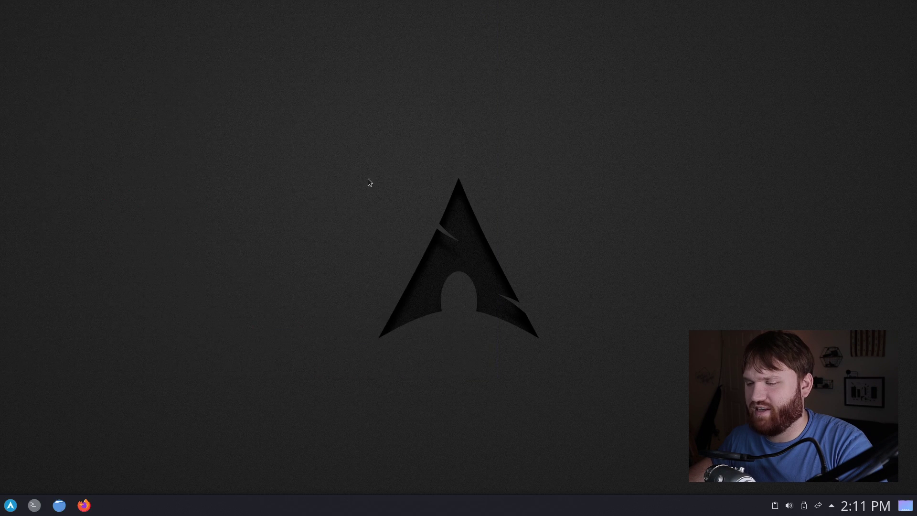
Run neofetch again in a fresh Konsole window, then close the terminal
{"action": "left_click", "coordinate": [34, 506]}
{"action": "type", "text": "neofetch"}
{"action": "key", "text": "Return"}
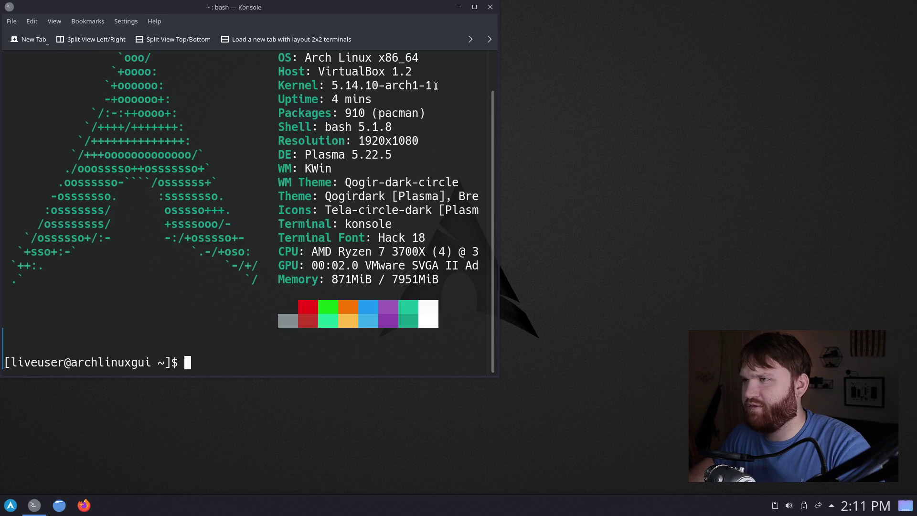
{"action": "left_click_drag", "start_coordinate": [313, 7], "coordinate": [333, 47]}
{"action": "left_click", "coordinate": [514, 47]}
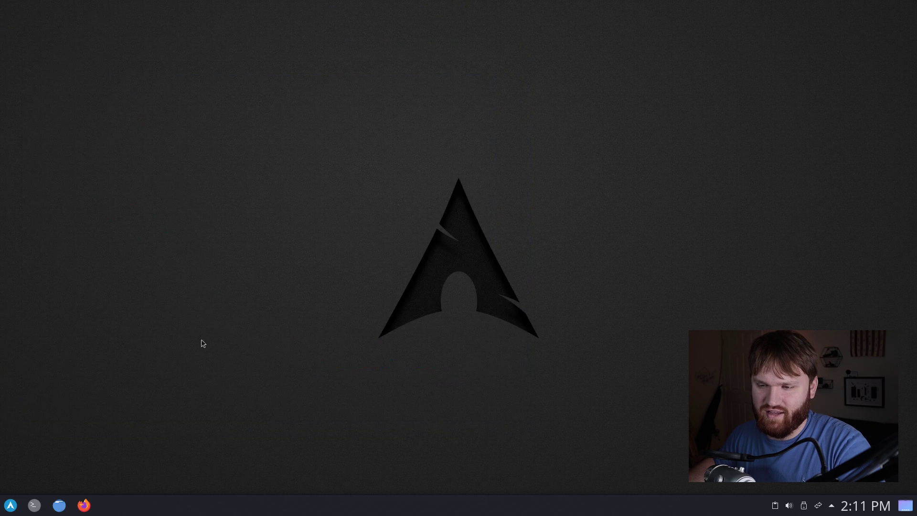
Glance at the application launcher and close it again
{"action": "left_click", "coordinate": [10, 505]}
{"action": "mouse_move", "coordinate": [44, 423]}
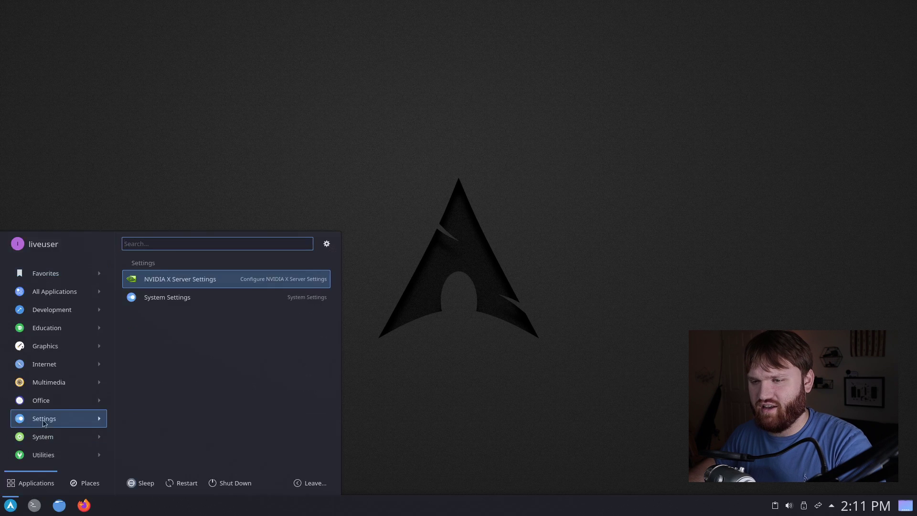
{"action": "left_click", "coordinate": [161, 197]}
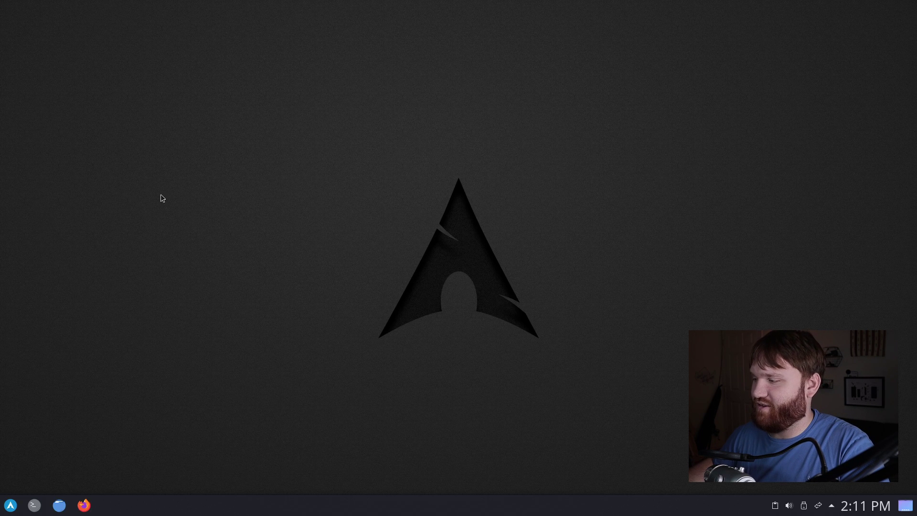
Browse the launcher categories and start Install Arch Linux from System
{"action": "left_click", "coordinate": [10, 505]}
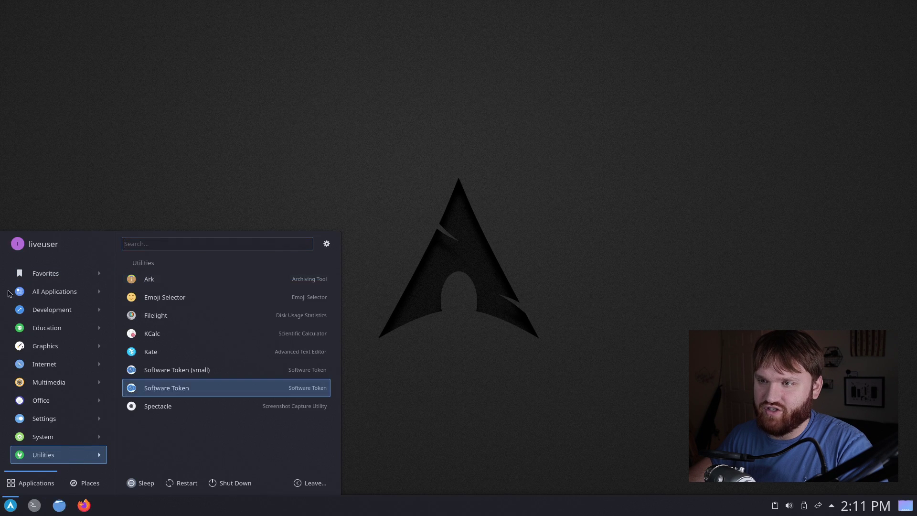
{"action": "mouse_move", "coordinate": [44, 422]}
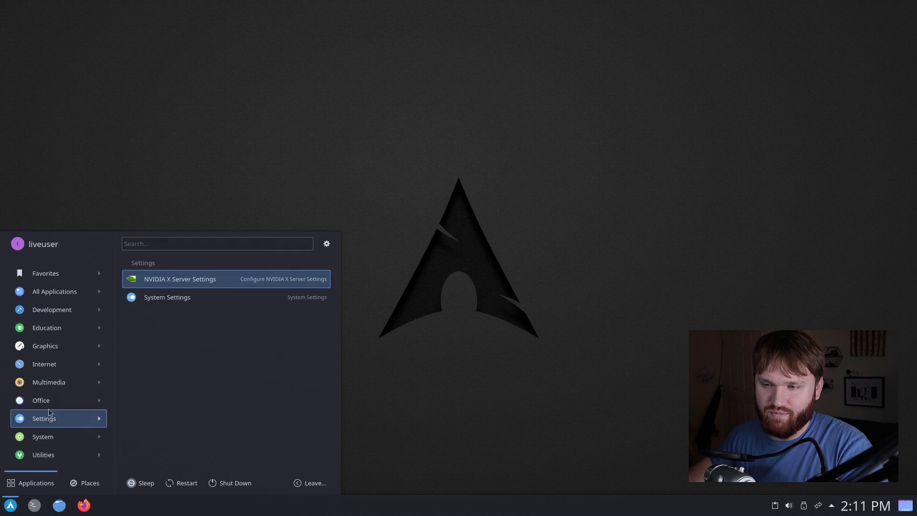
{"action": "mouse_move", "coordinate": [71, 297]}
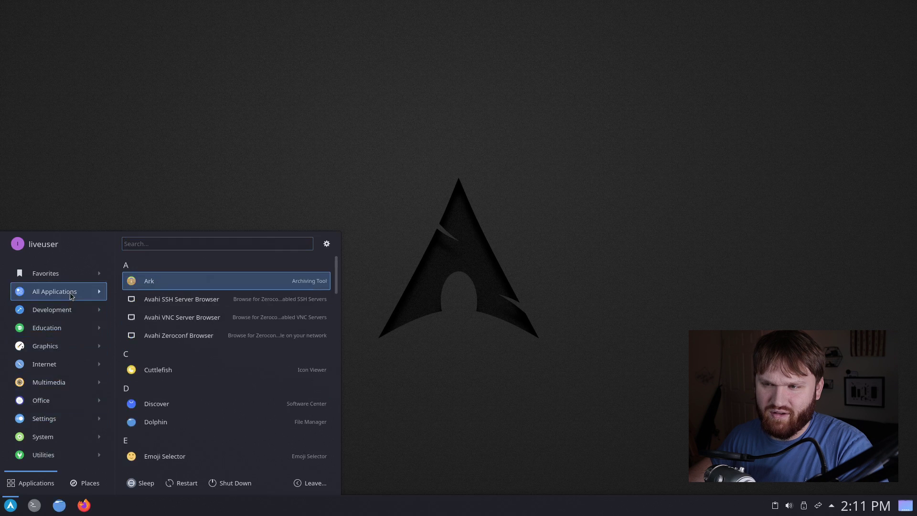
{"action": "mouse_move", "coordinate": [86, 363]}
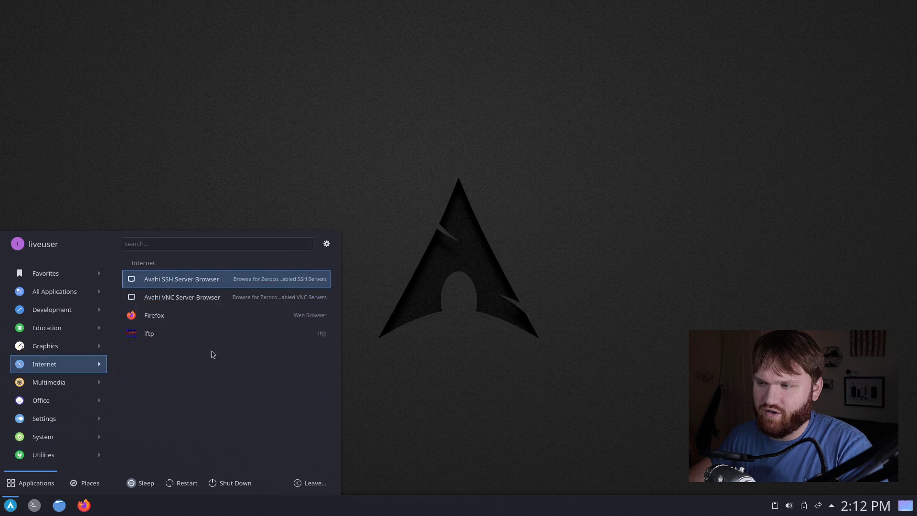
{"action": "mouse_move", "coordinate": [57, 436]}
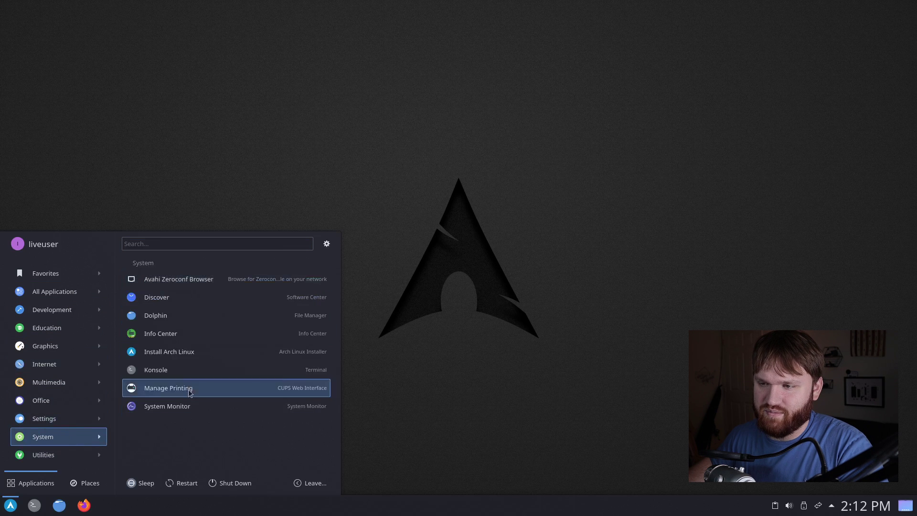
{"action": "left_click", "coordinate": [186, 356]}
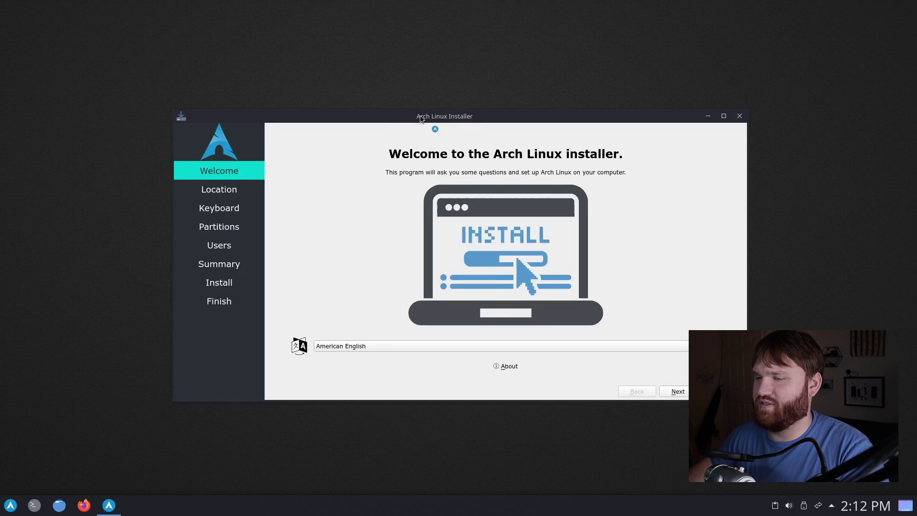
Advance past Welcome, Location and Keyboard to Partitions, then cancel and close the installer
{"action": "left_click_drag", "start_coordinate": [420, 115], "coordinate": [296, 72]}
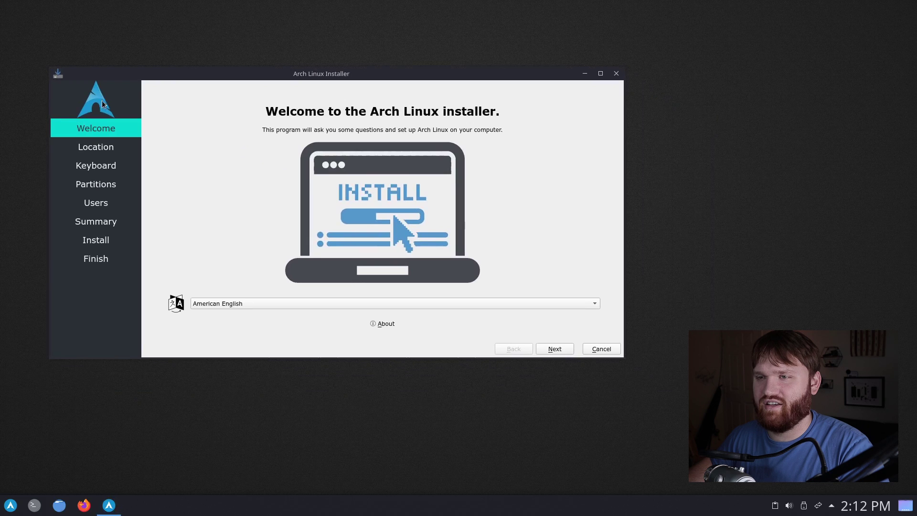
{"action": "left_click", "coordinate": [555, 349]}
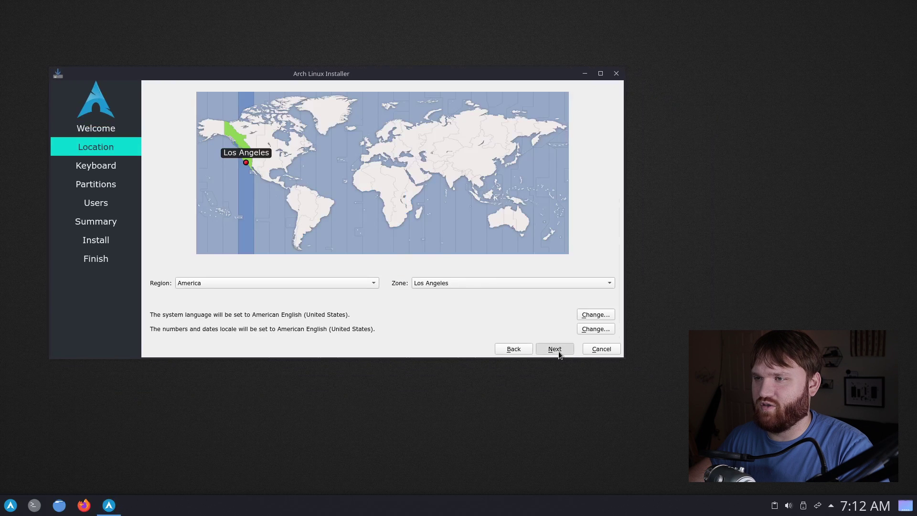
{"action": "left_click", "coordinate": [556, 351]}
{"action": "left_click", "coordinate": [556, 350]}
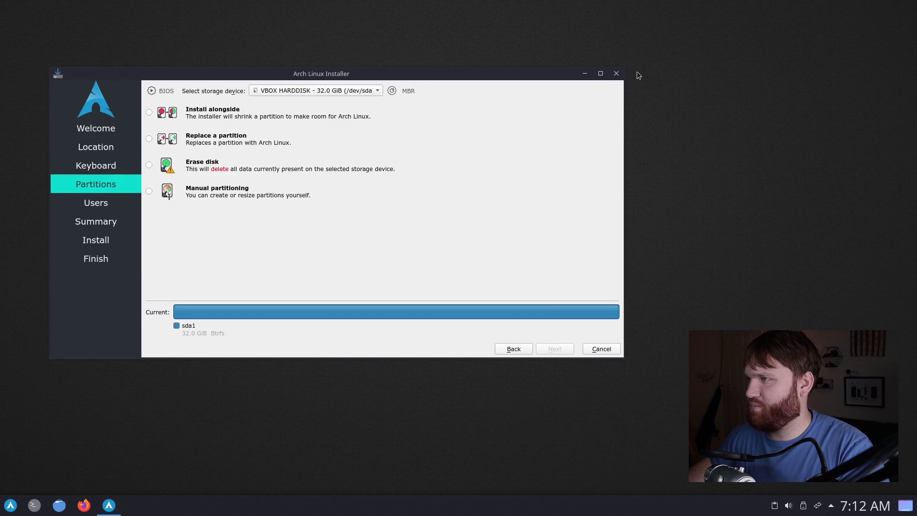
{"action": "left_click", "coordinate": [616, 73]}
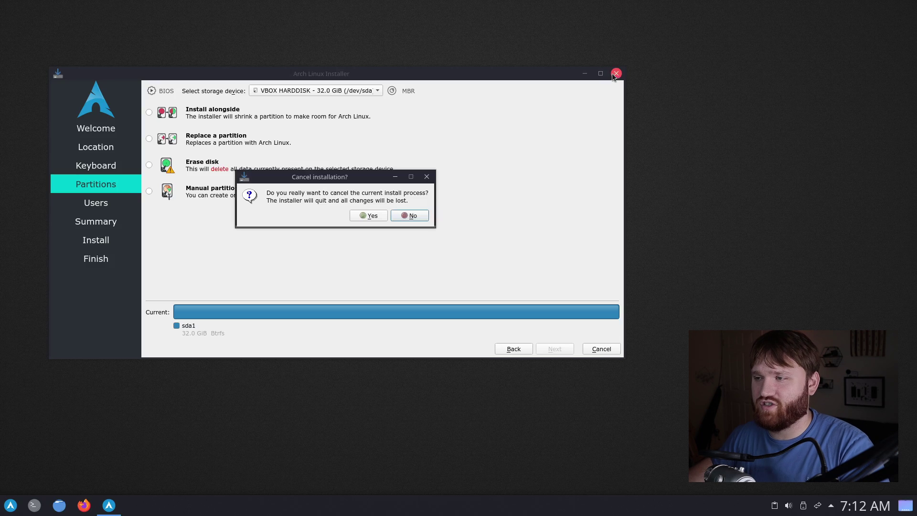
{"action": "left_click", "coordinate": [381, 215]}
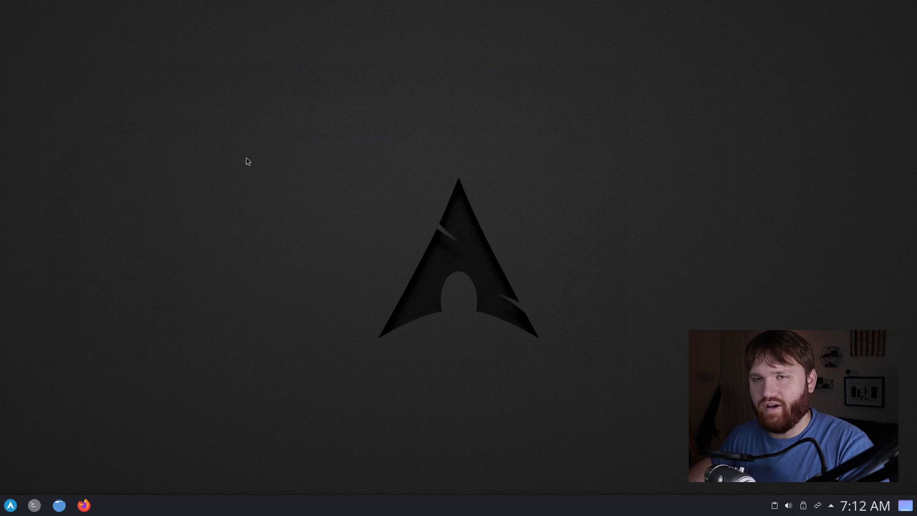